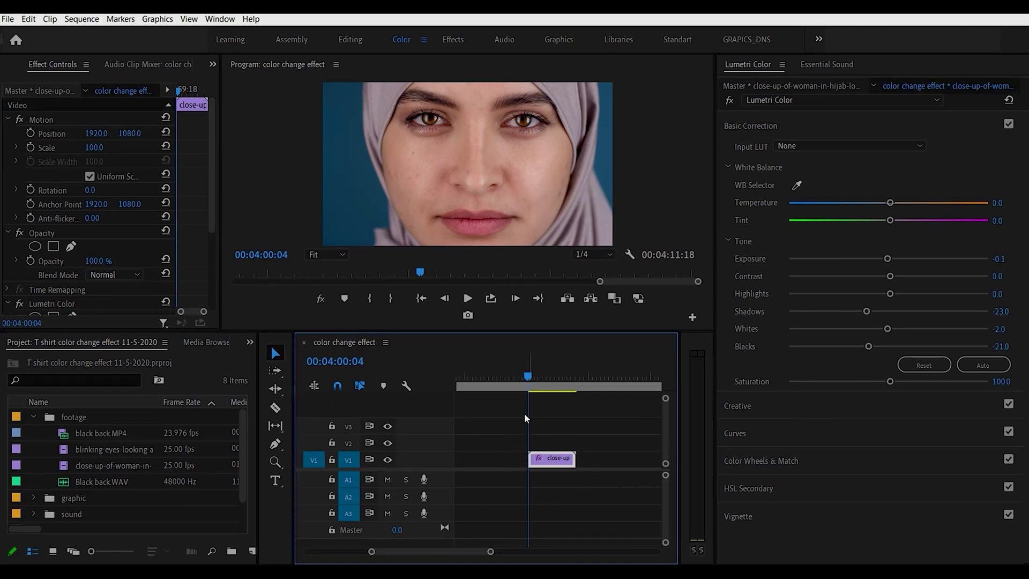
Step: Play the close-up clip of the woman's face from 00:04:00:04 and stop playback
key(space)
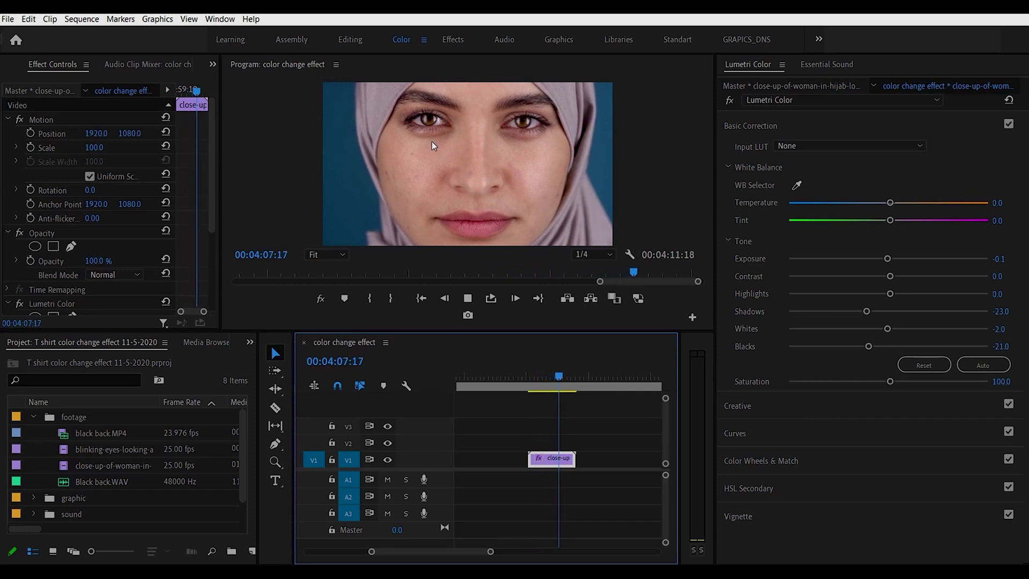
click(465, 297)
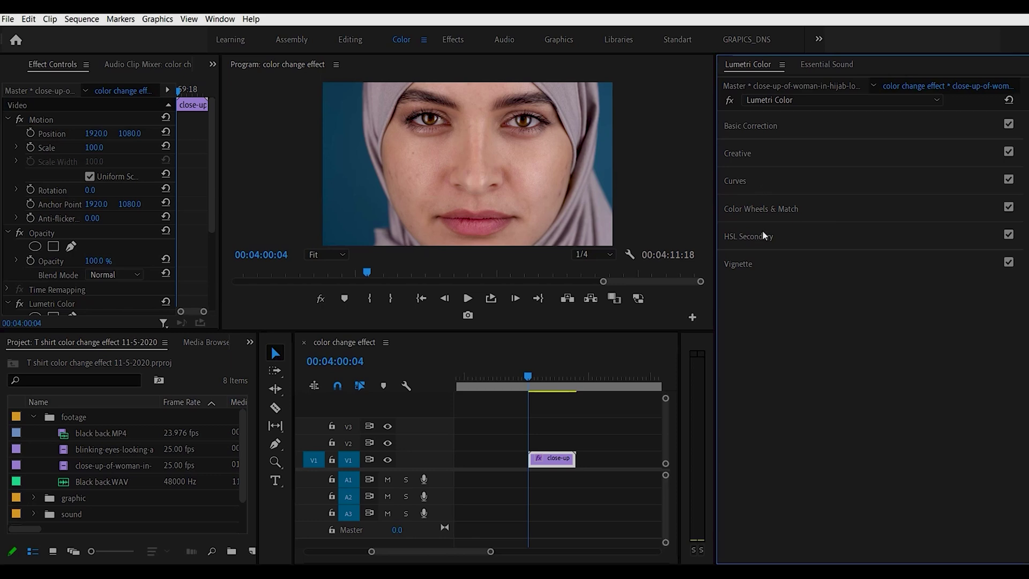
Step: Open the Lumetri Curves, magnify the preview to 50% at the eyes, and sample the brown iris for Hue vs Hue
click(744, 182)
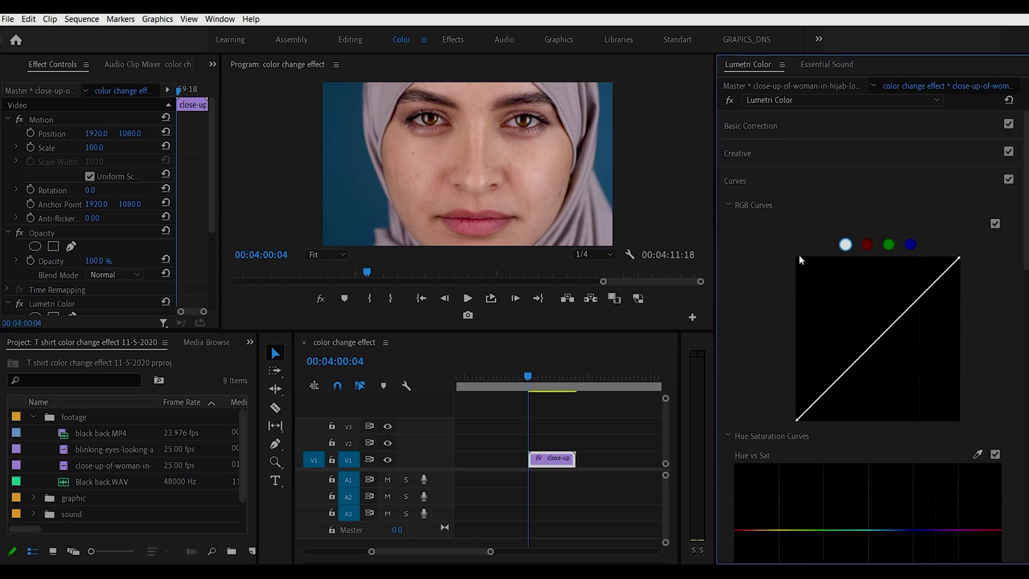
scroll(1022, 252, down, 5)
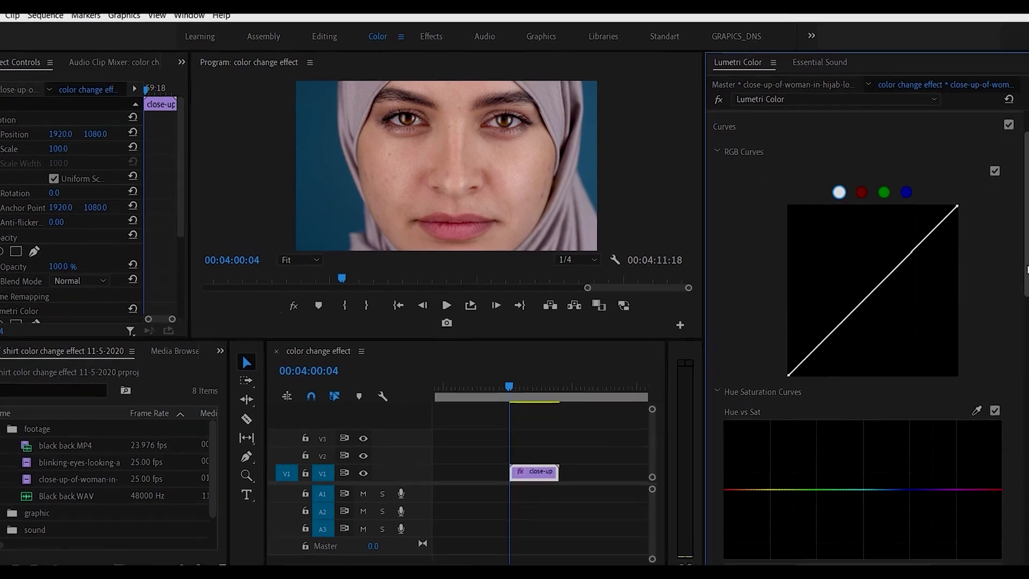
scroll(921, 428, down, 5)
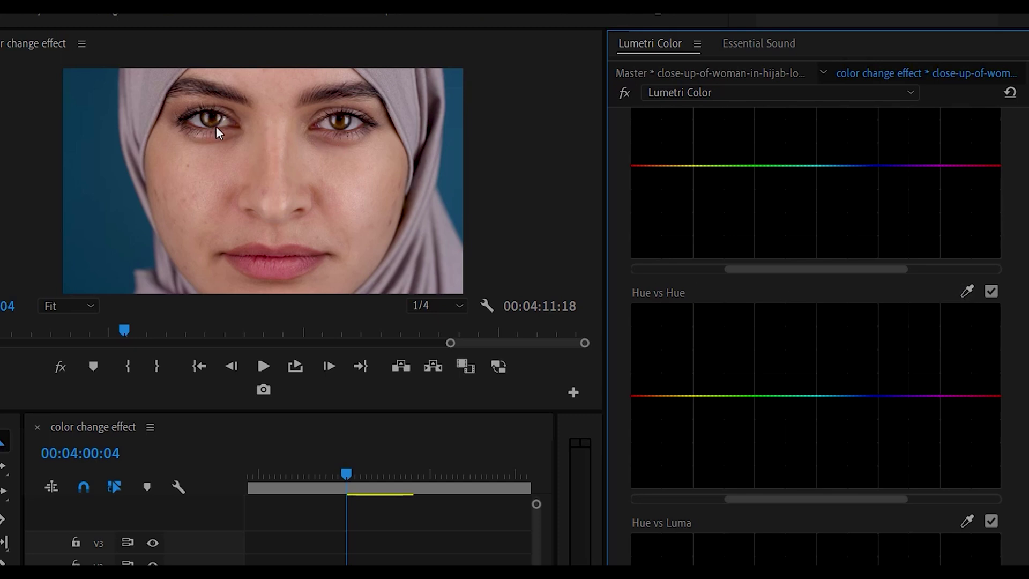
click(65, 305)
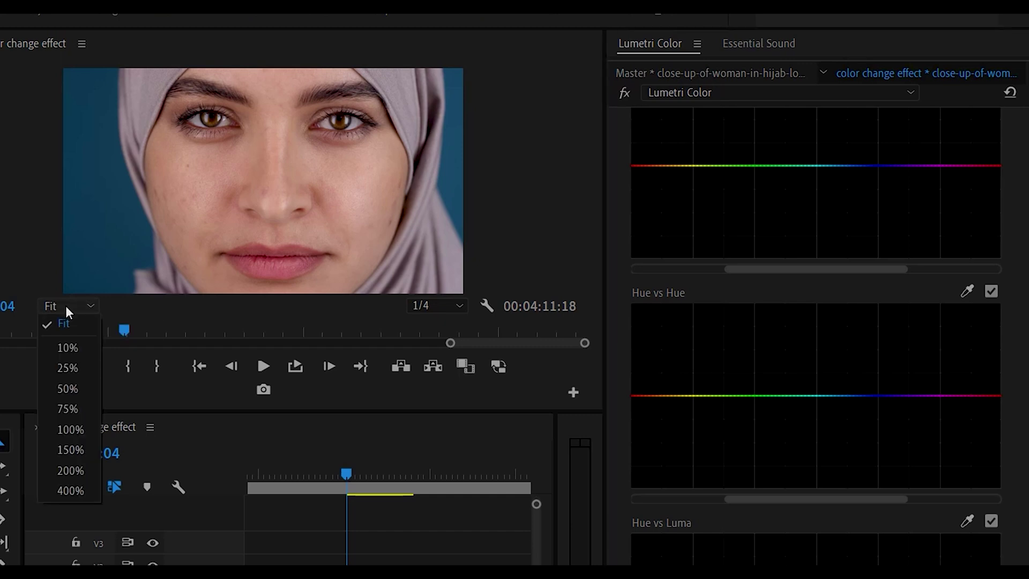
click(76, 389)
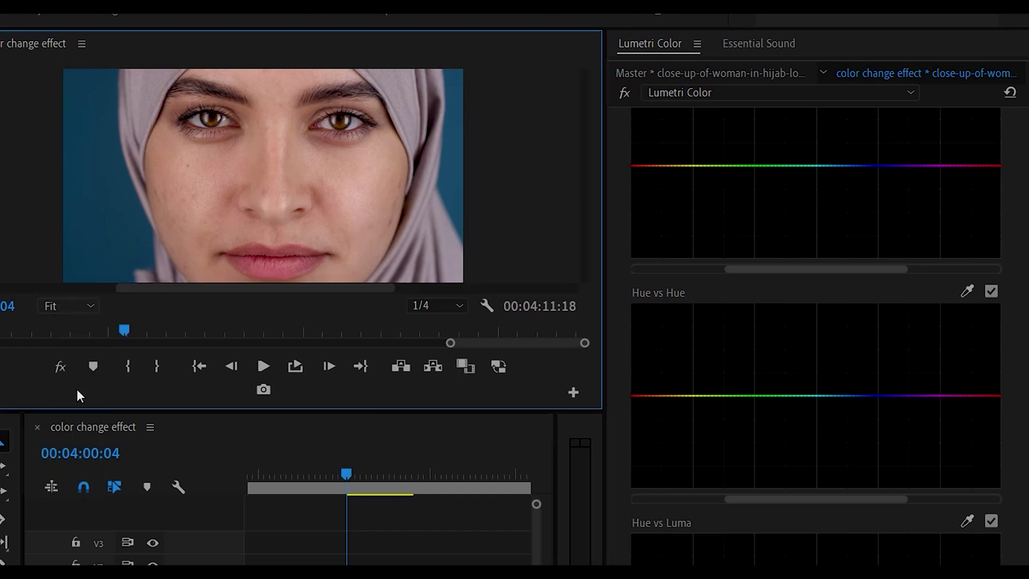
drag(585, 168, 585, 119)
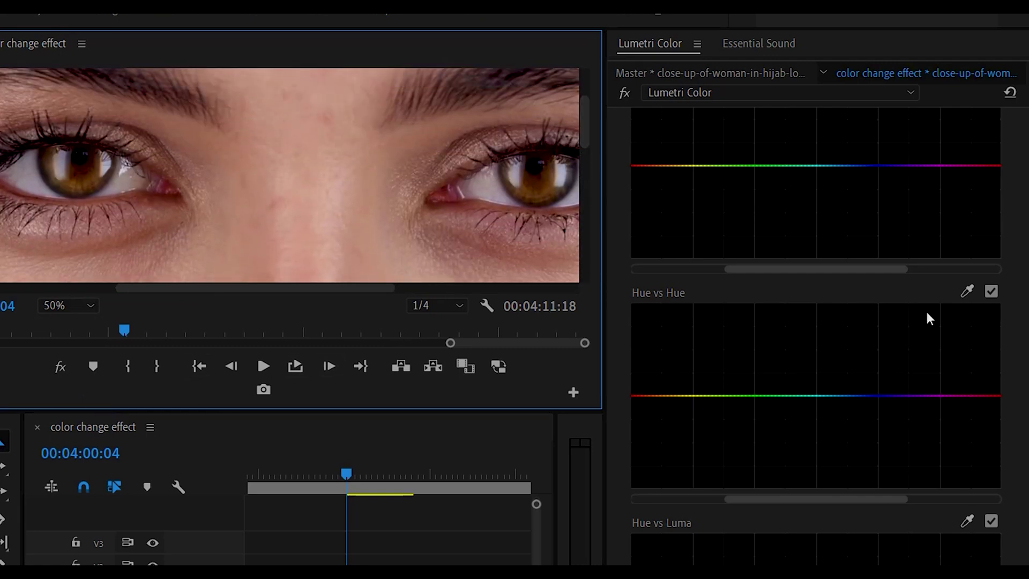
click(968, 291)
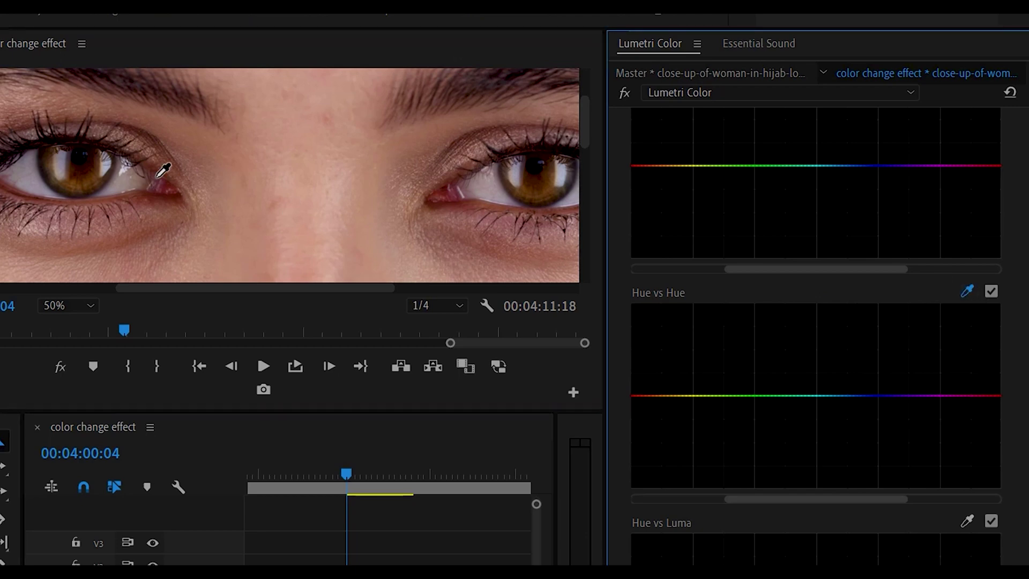
click(84, 173)
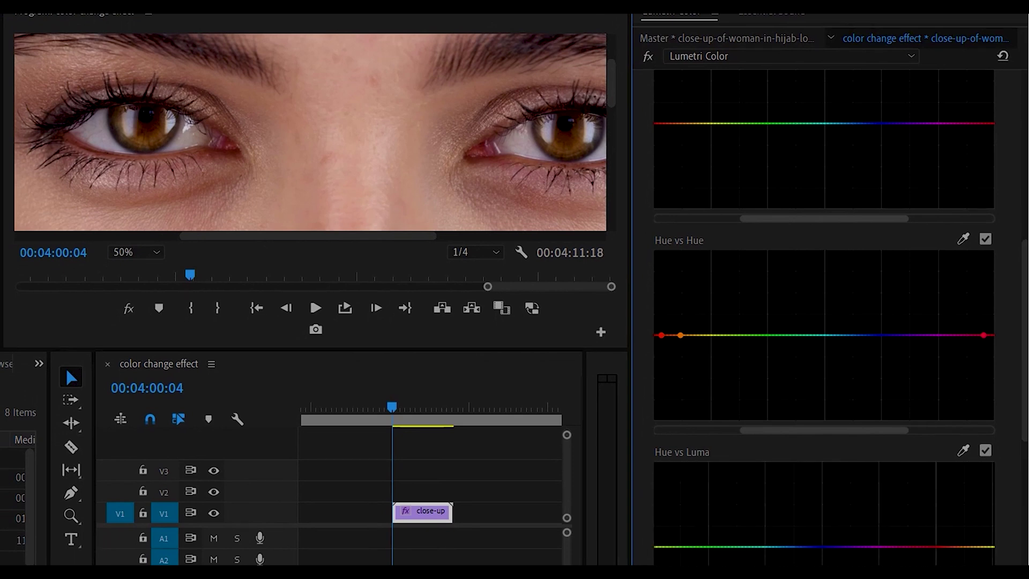
Step: Fit the full face in the preview and pull the middle Hue vs Hue control point down to shift the sampled colour to green
drag(812, 440, 919, 434)
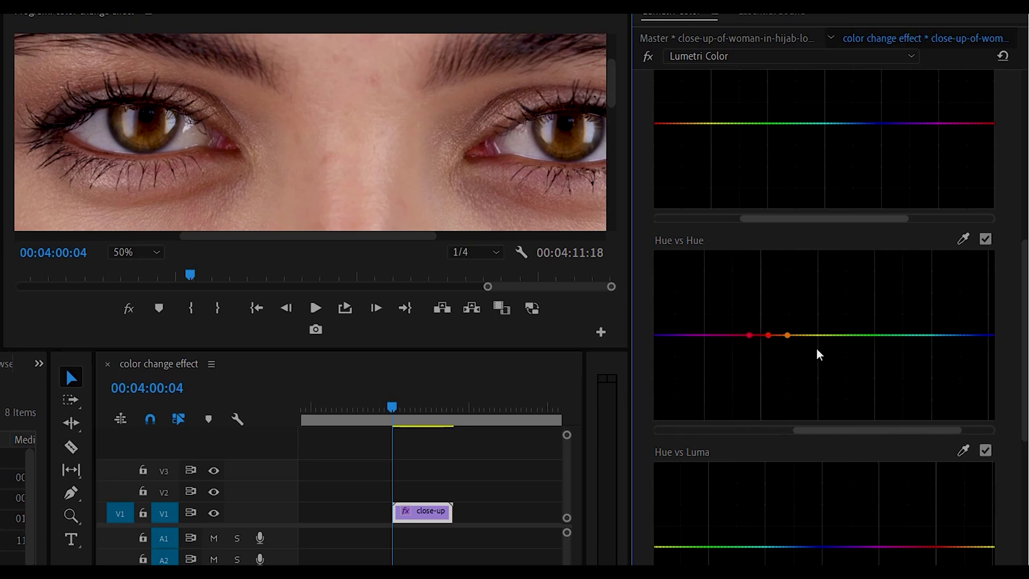
click(134, 253)
click(131, 268)
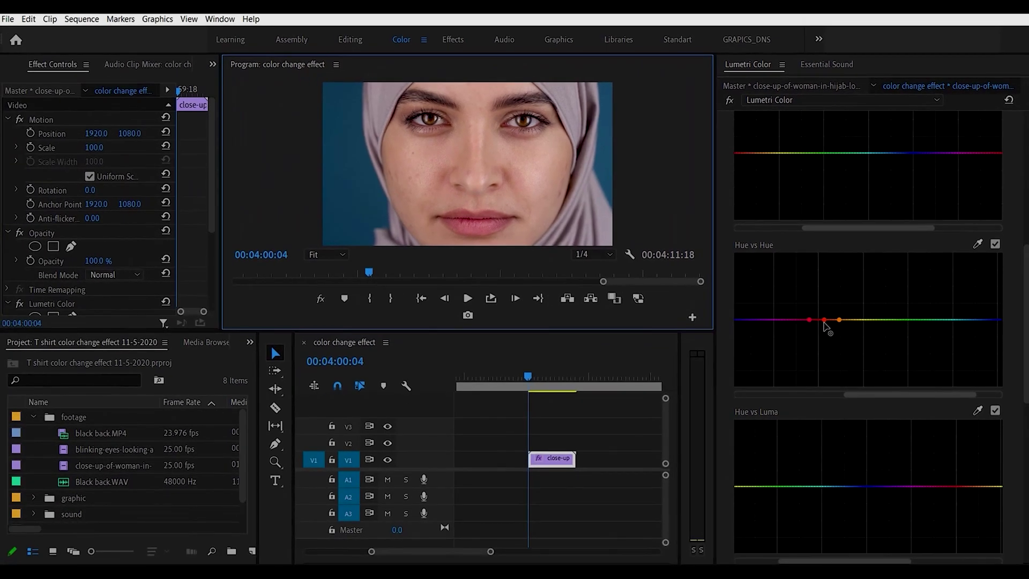
drag(824, 319, 828, 253)
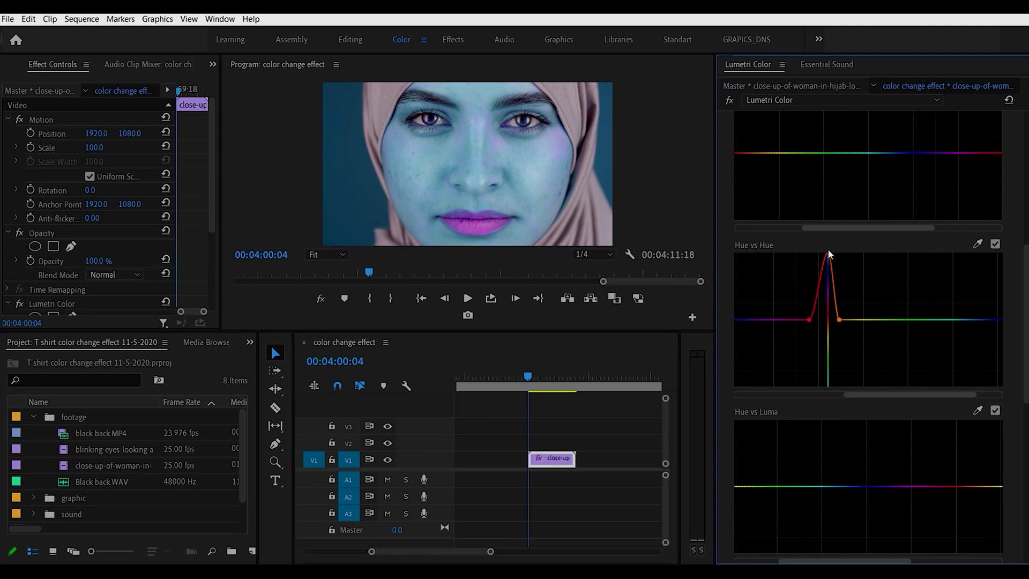
drag(828, 252, 824, 357)
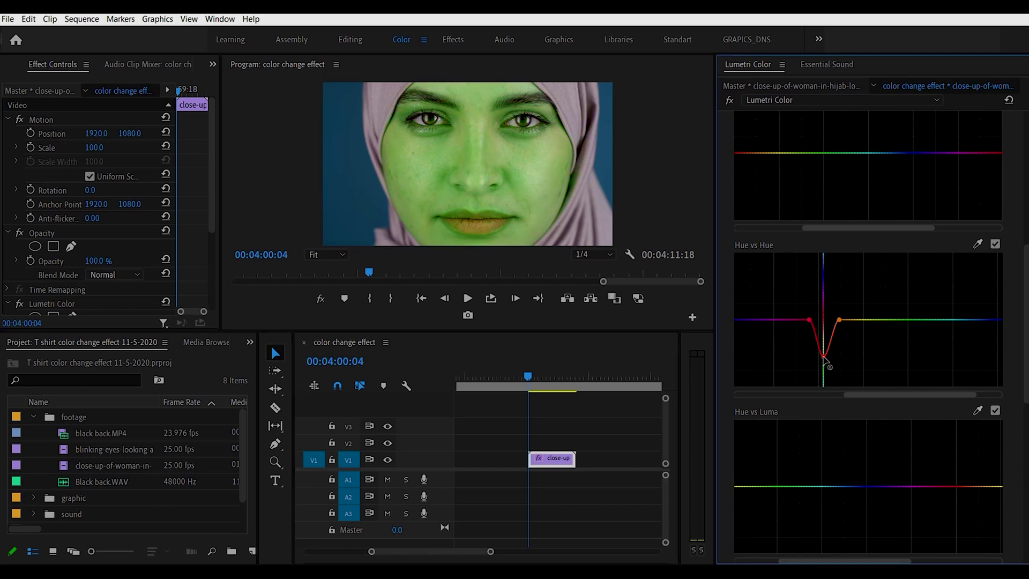
Step: Spread the two outer Hue vs Hue control points farther apart and lower the middle point slightly to widen the green shift
click(839, 320)
drag(839, 321, 787, 322)
click(808, 321)
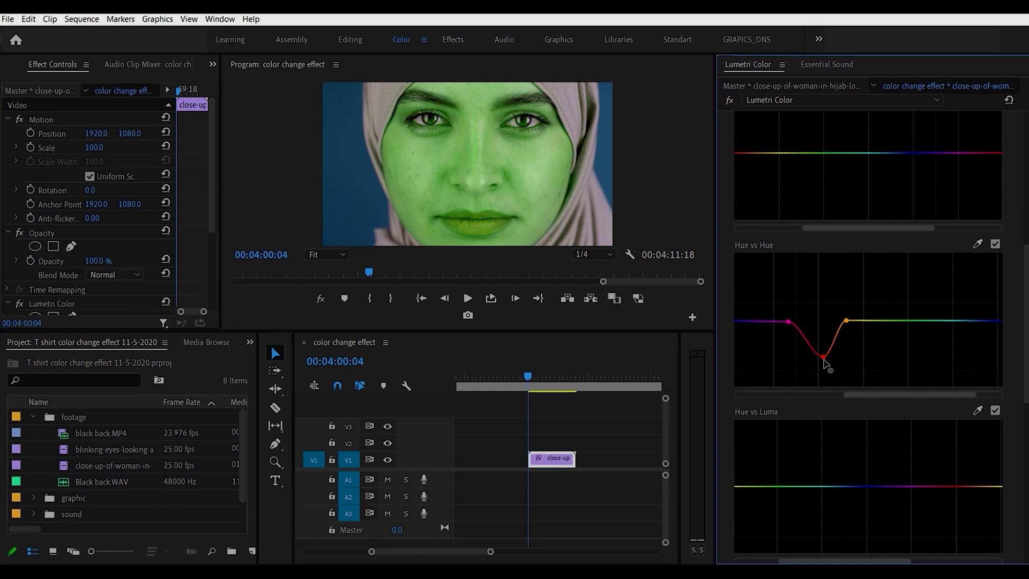
drag(823, 359, 824, 363)
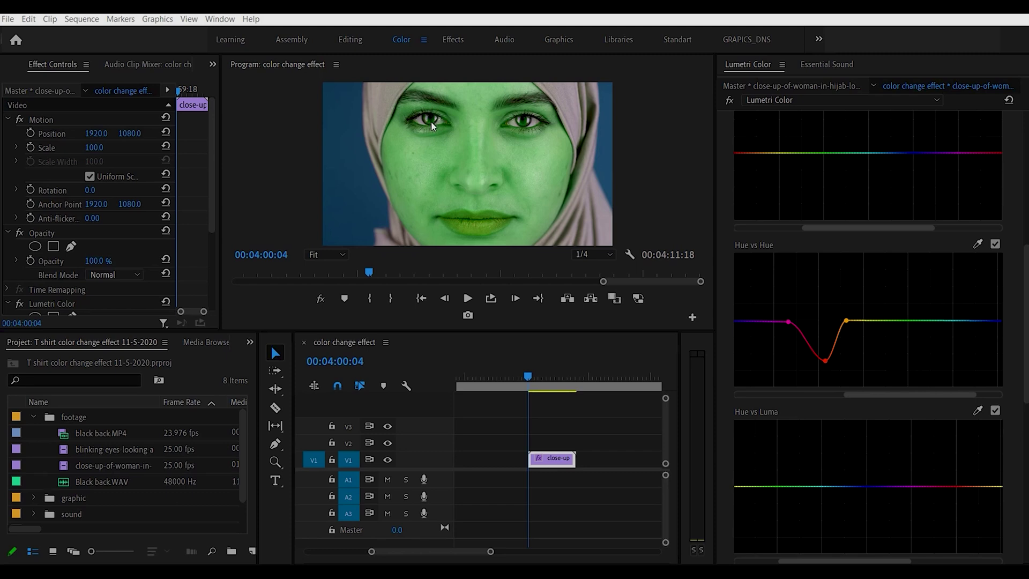
Step: Switch to the Editing workspace and review the Hue vs Hue curve in the clip's Lumetri Color effect, then collapse Curves
click(401, 40)
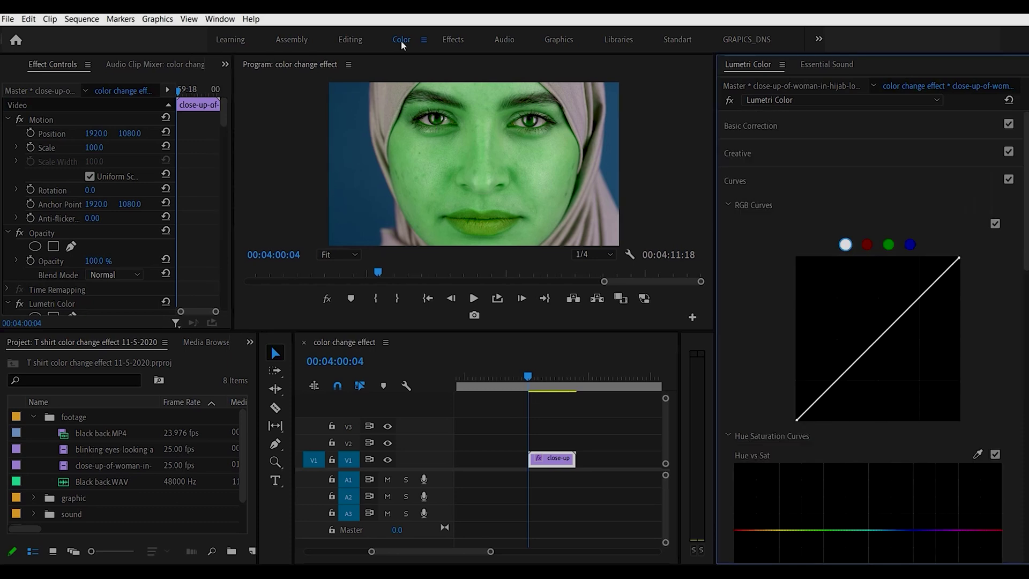
click(352, 41)
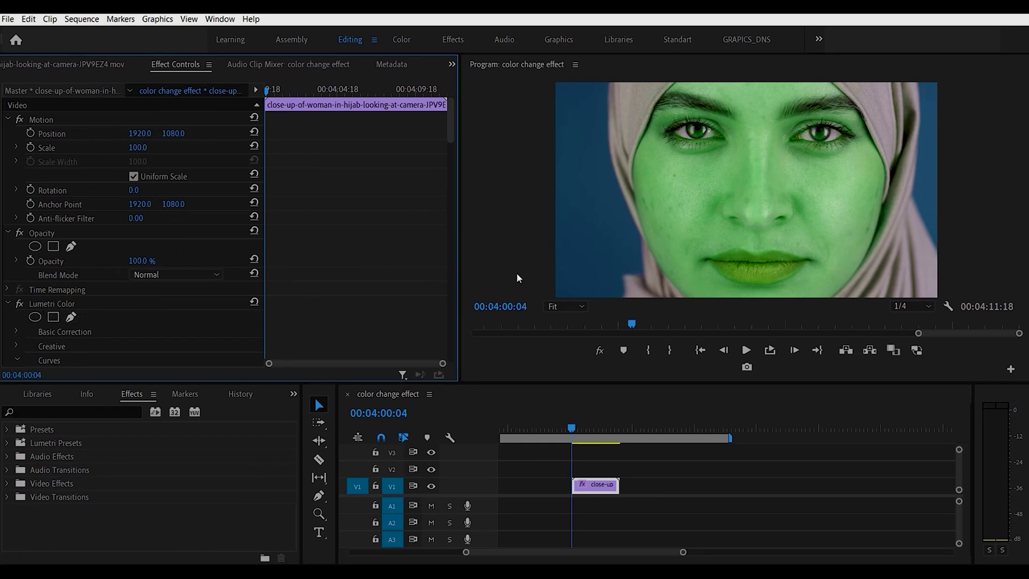
drag(452, 140, 452, 169)
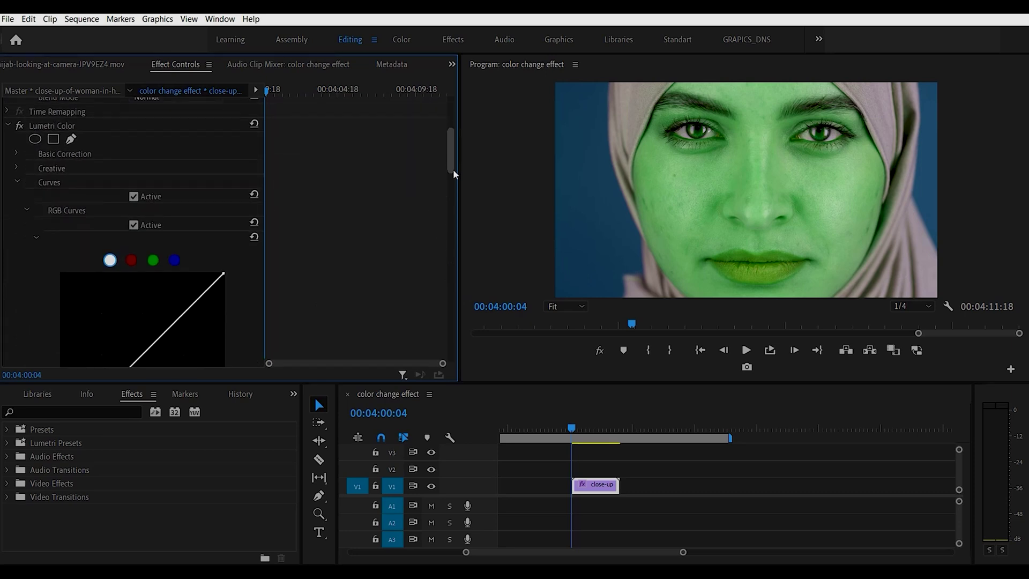
click(18, 182)
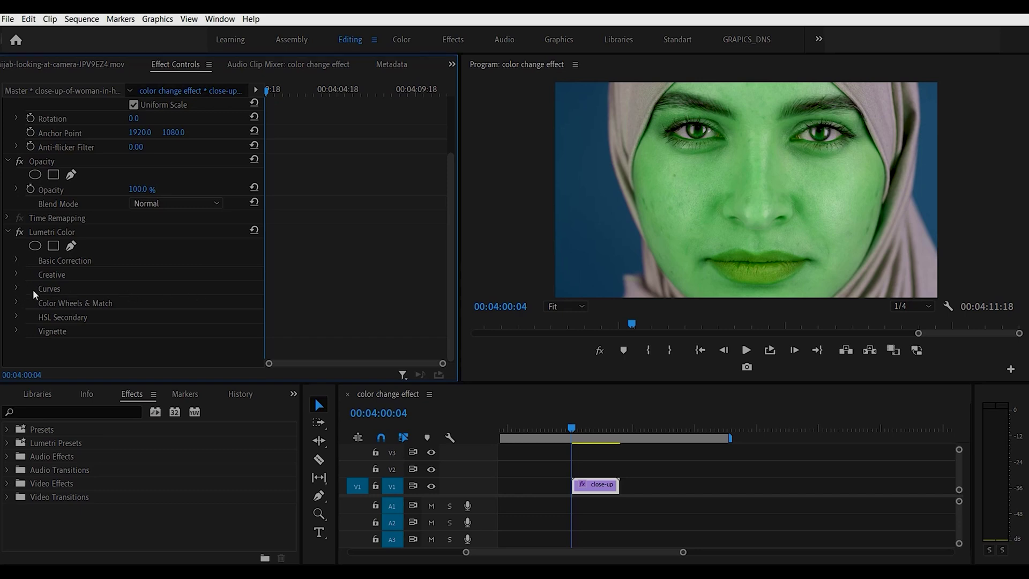
click(18, 287)
drag(448, 148, 444, 245)
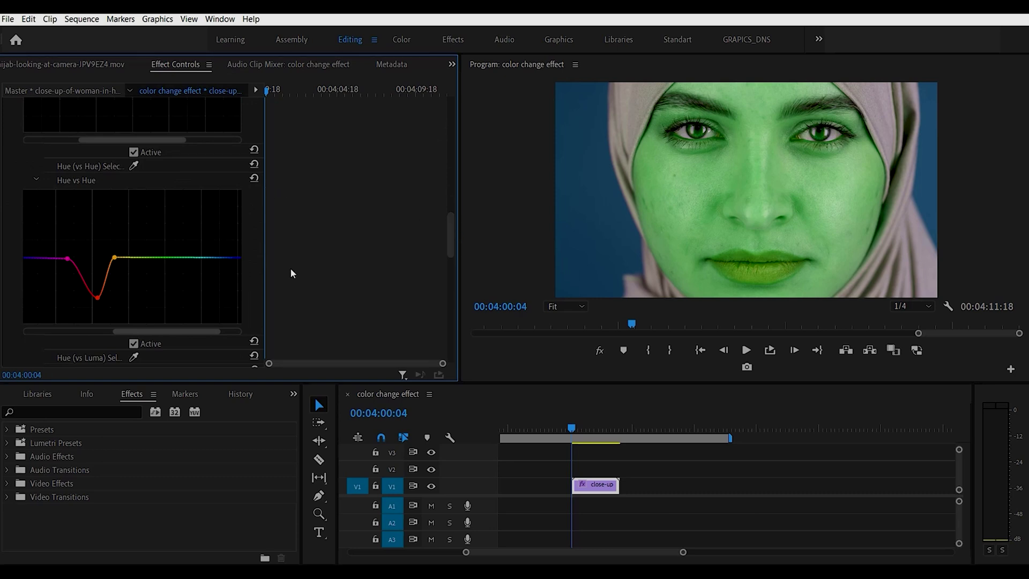
mouse_move(97, 298)
mouse_down()
mouse_move(96, 166)
mouse_move(113, 168)
mouse_move(87, 169)
mouse_move(86, 285)
mouse_move(97, 297)
mouse_up()
scroll(54, 240, up, 10)
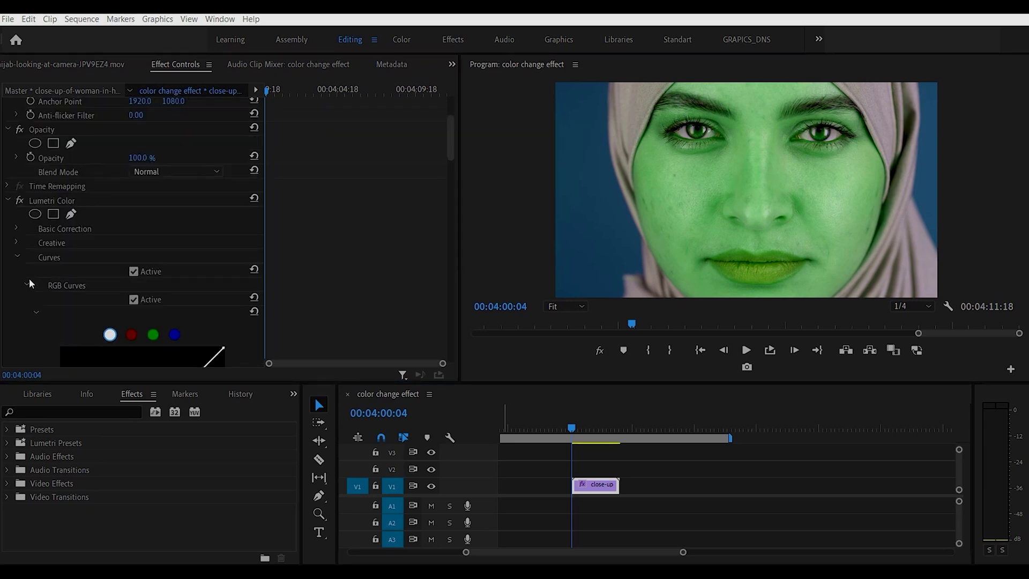
click(18, 256)
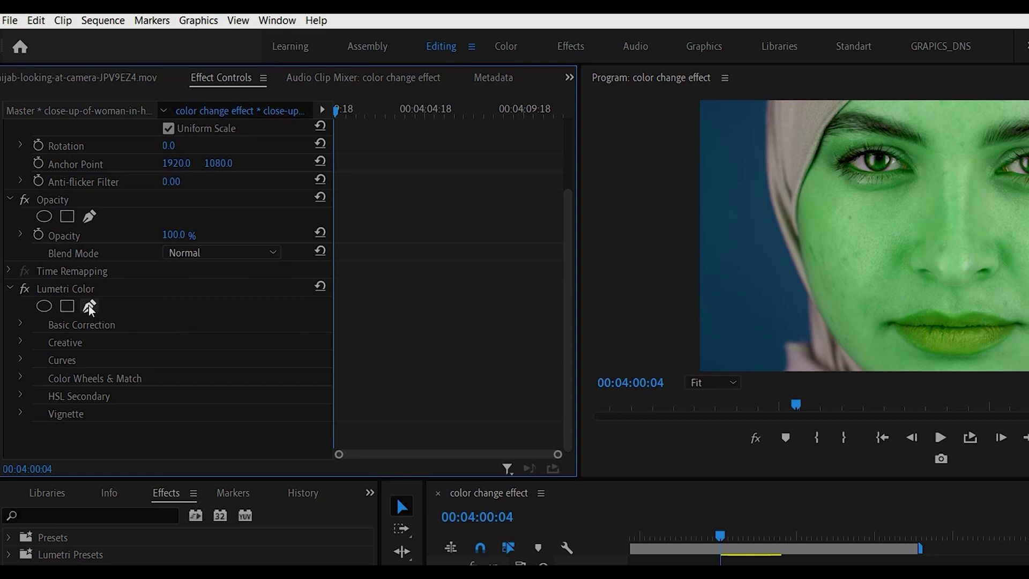
Step: Start a free-draw mask on the Lumetri Color effect and frame the image's left eye at 150% in an enlarged preview
click(90, 306)
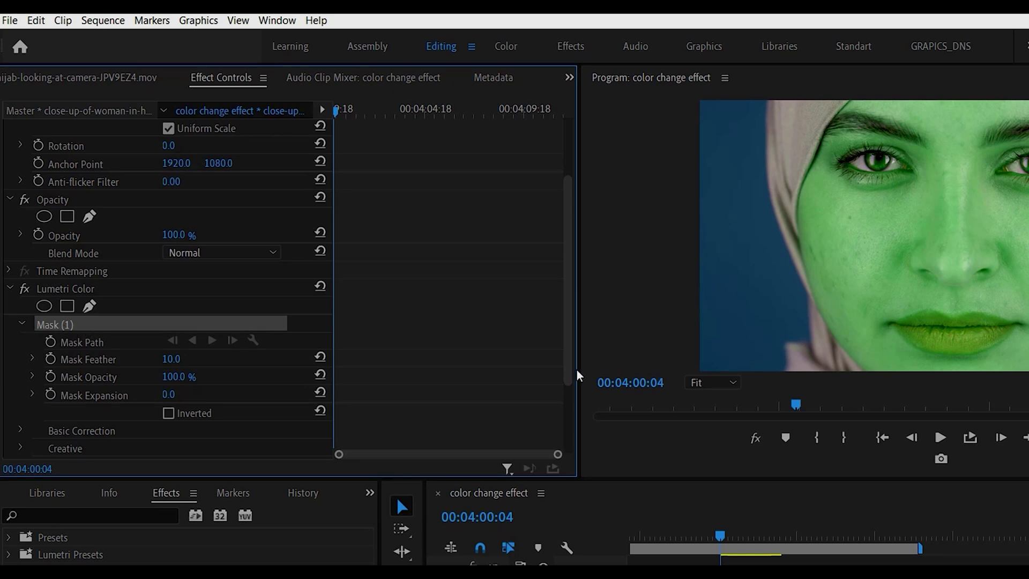
drag(578, 360, 398, 350)
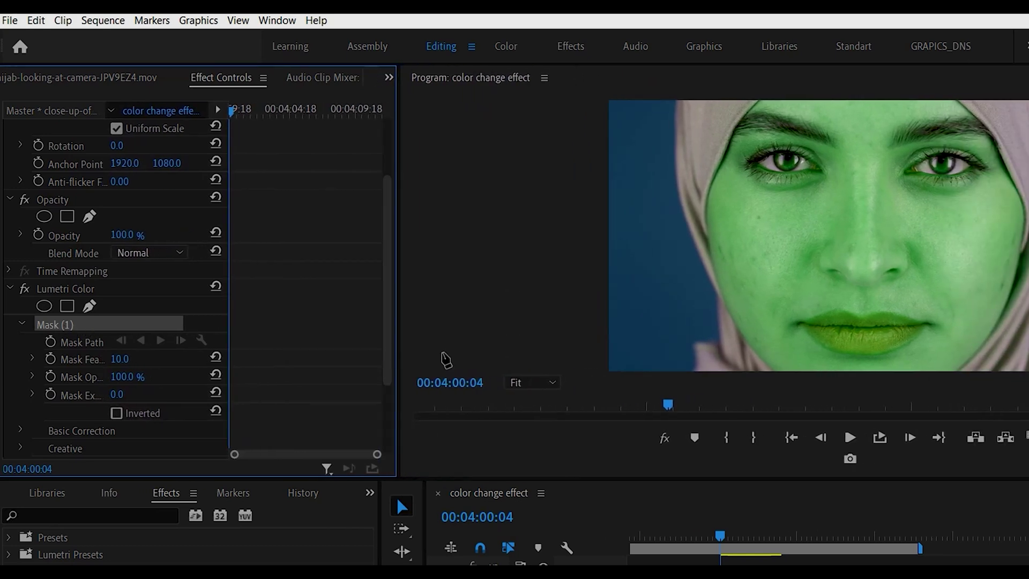
drag(632, 480, 628, 562)
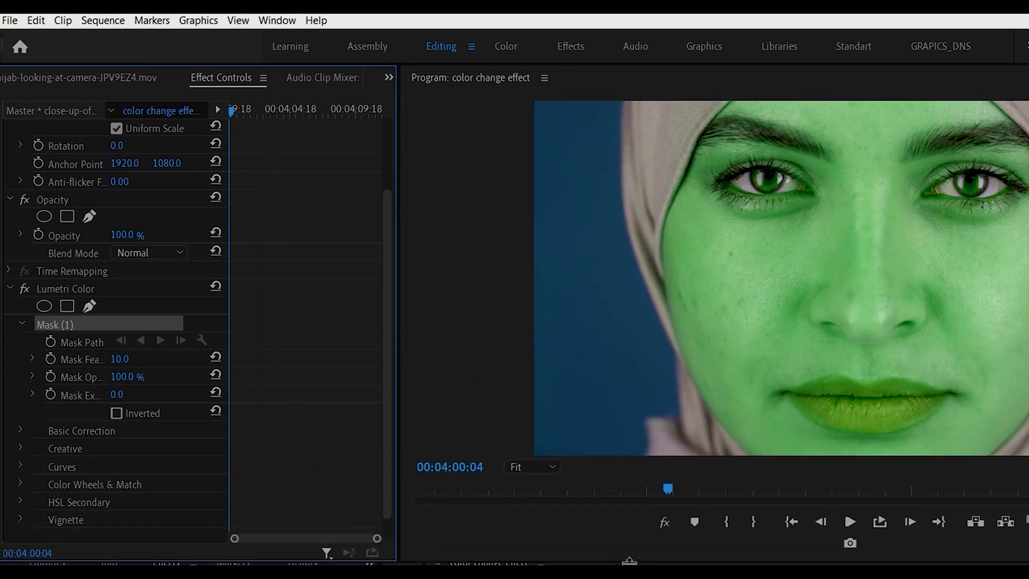
click(551, 466)
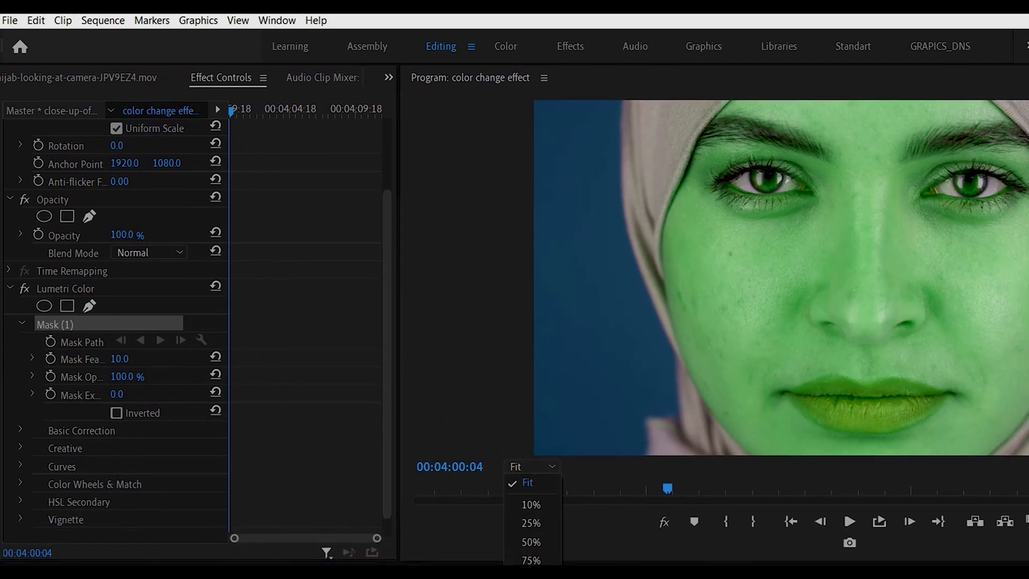
click(530, 578)
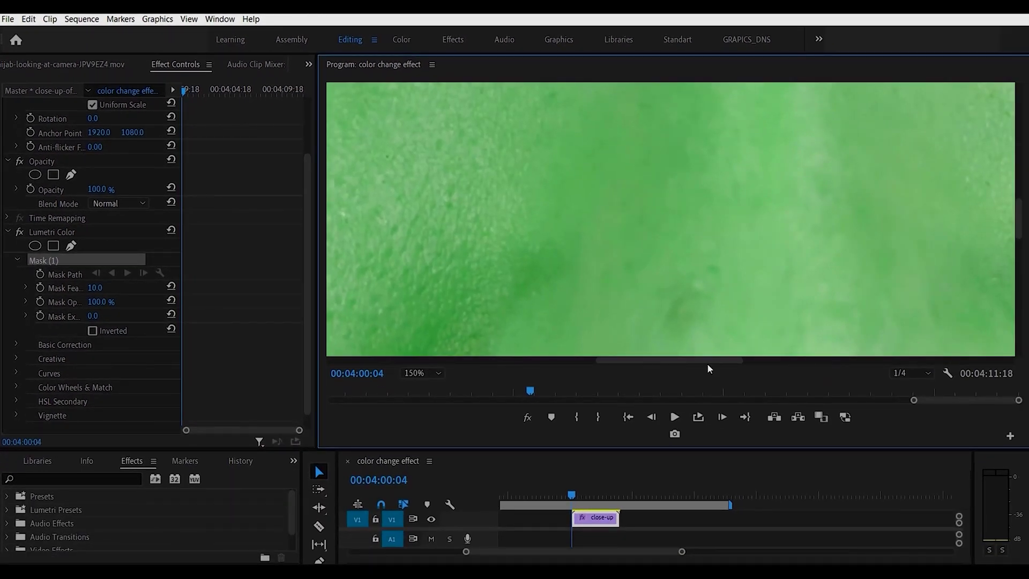
drag(673, 360, 651, 360)
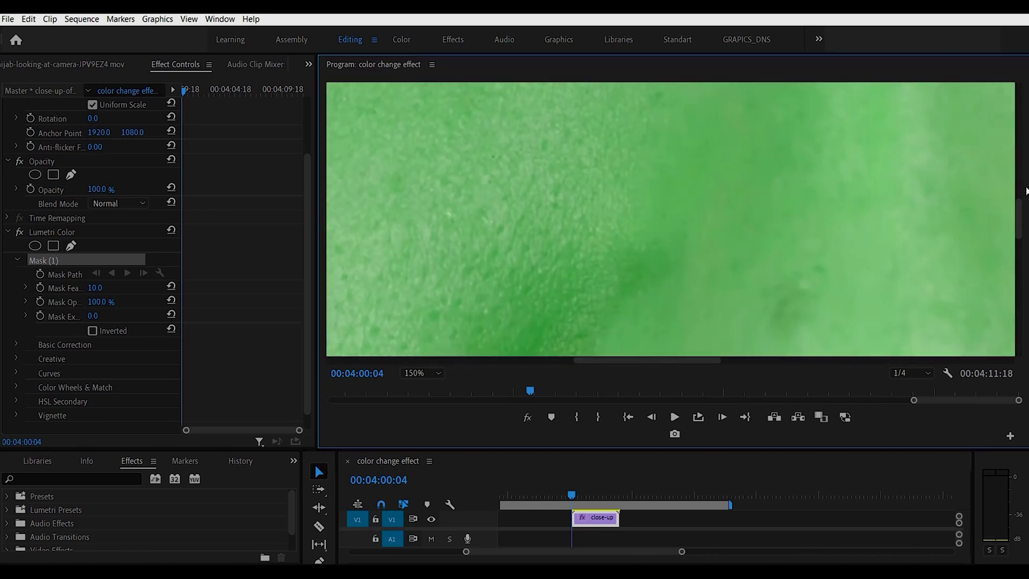
drag(1017, 212, 1019, 141)
drag(621, 359, 569, 364)
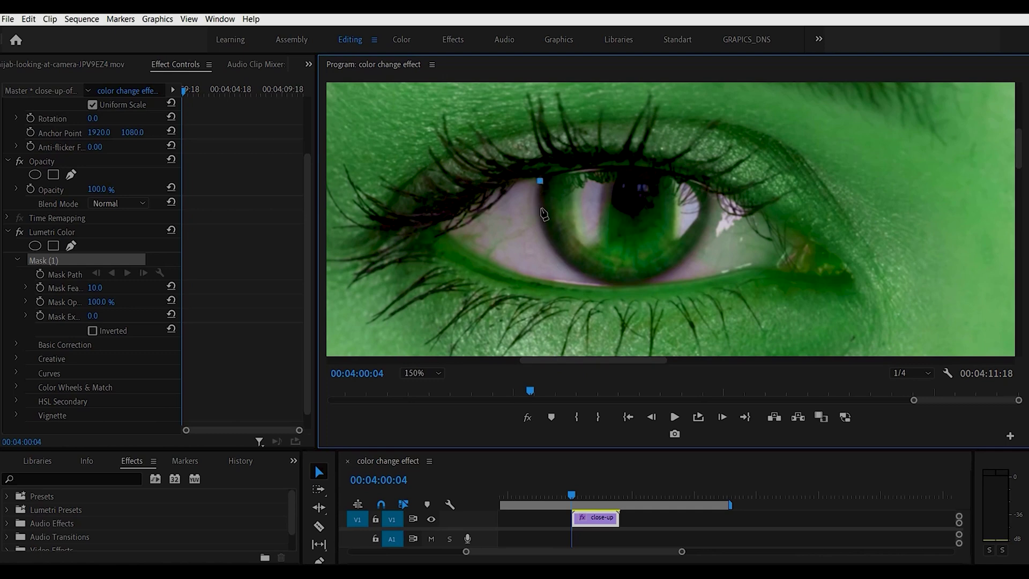
Step: Trace a closed mask around the iris of the left eye, point by point, to limit the green to it
click(562, 258)
click(659, 274)
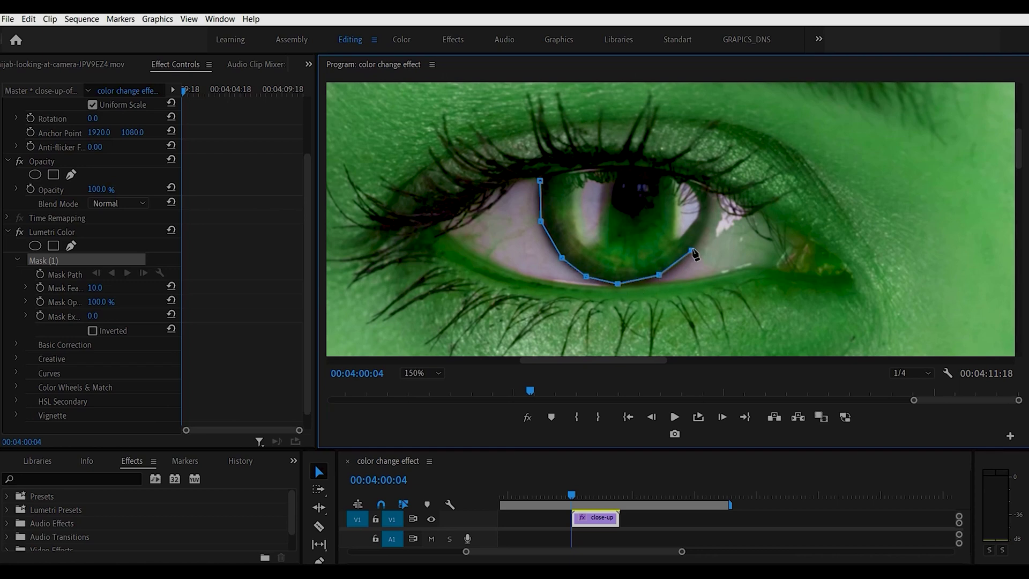
click(705, 222)
click(680, 175)
click(651, 171)
click(614, 170)
click(579, 173)
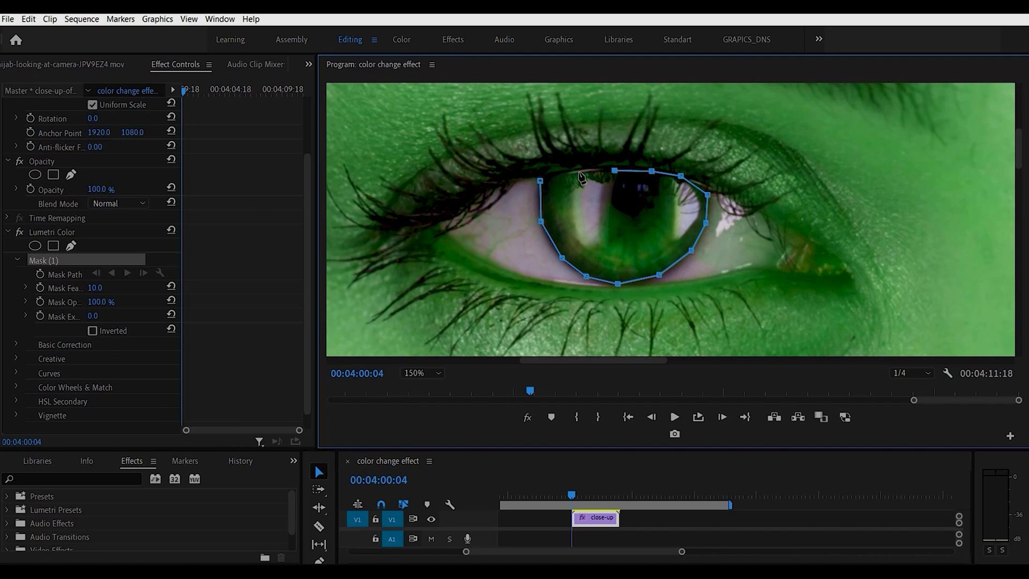
click(541, 181)
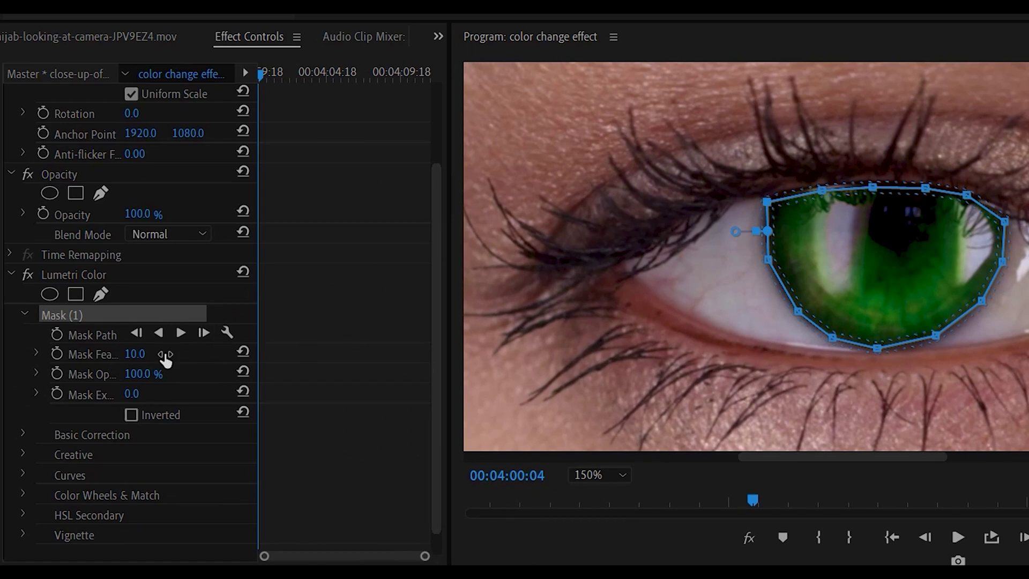
Step: Set the iris mask's feather to 25
click(137, 354)
text(2)
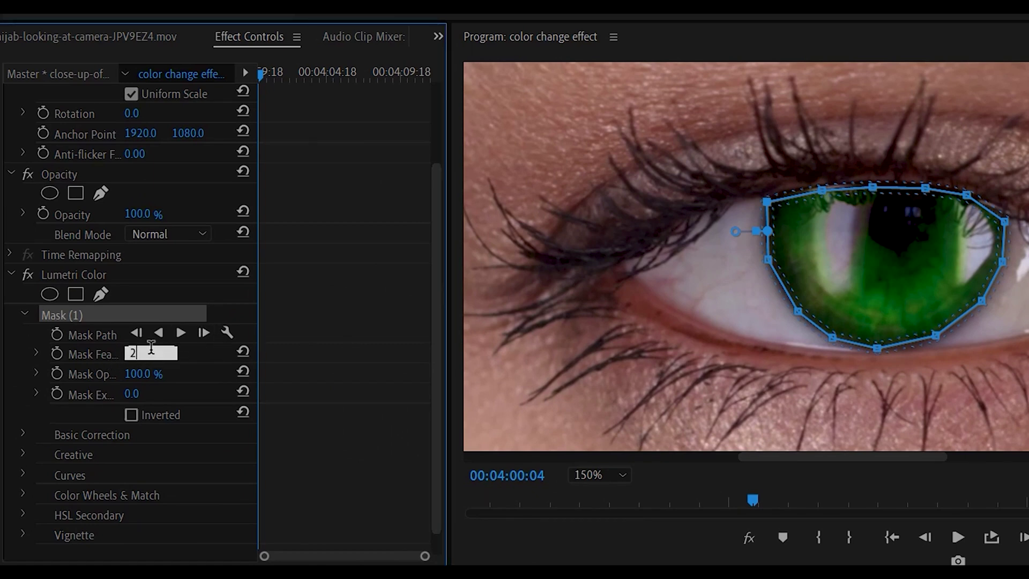
text(5)
key(Return)
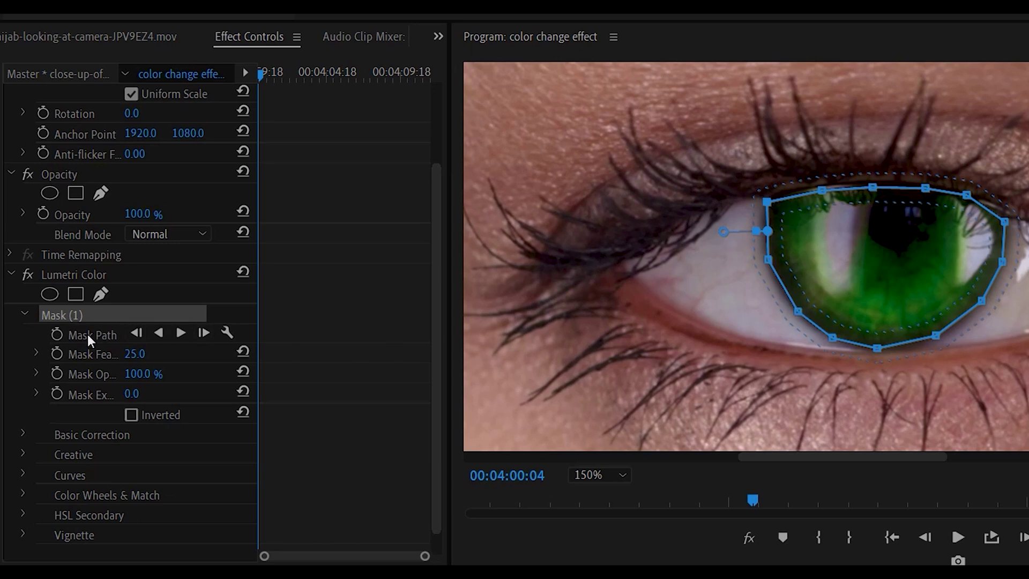
Step: Turn on mask path animation and track the iris mask forward from 00:04:00:04, stopping at 00:04:08:06 as the eye closes
click(59, 335)
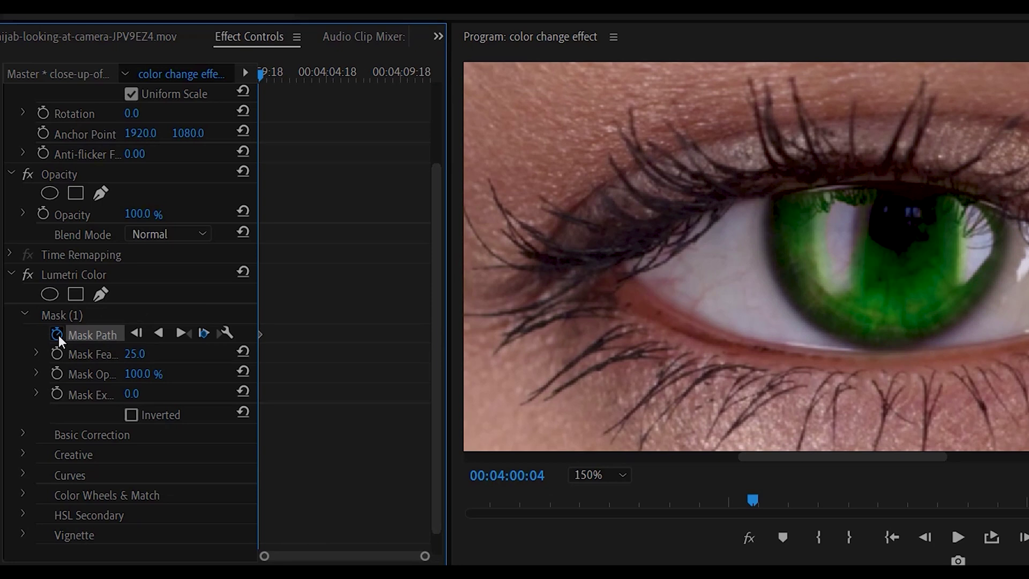
click(58, 316)
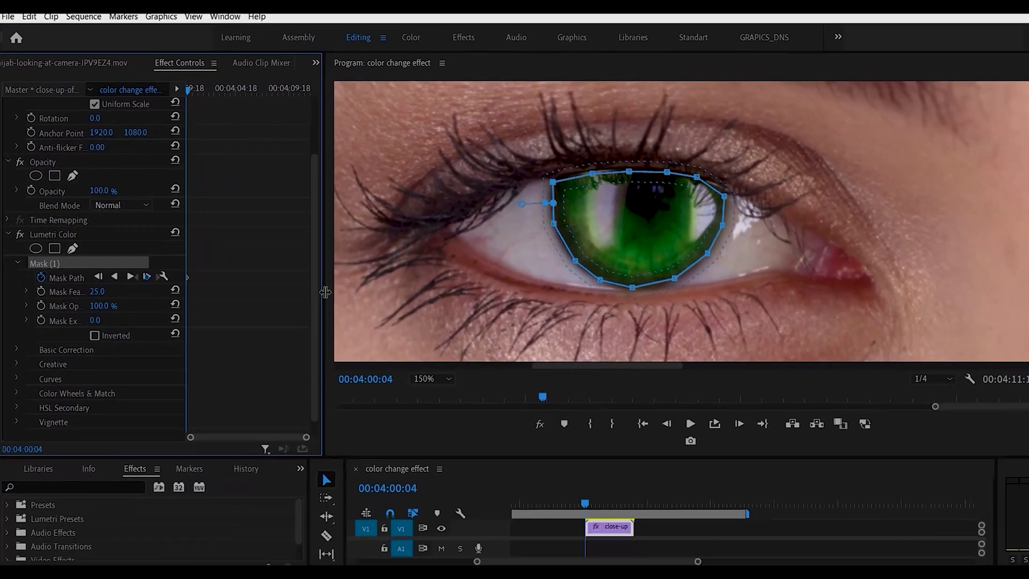
drag(449, 357, 553, 357)
drag(389, 291, 445, 290)
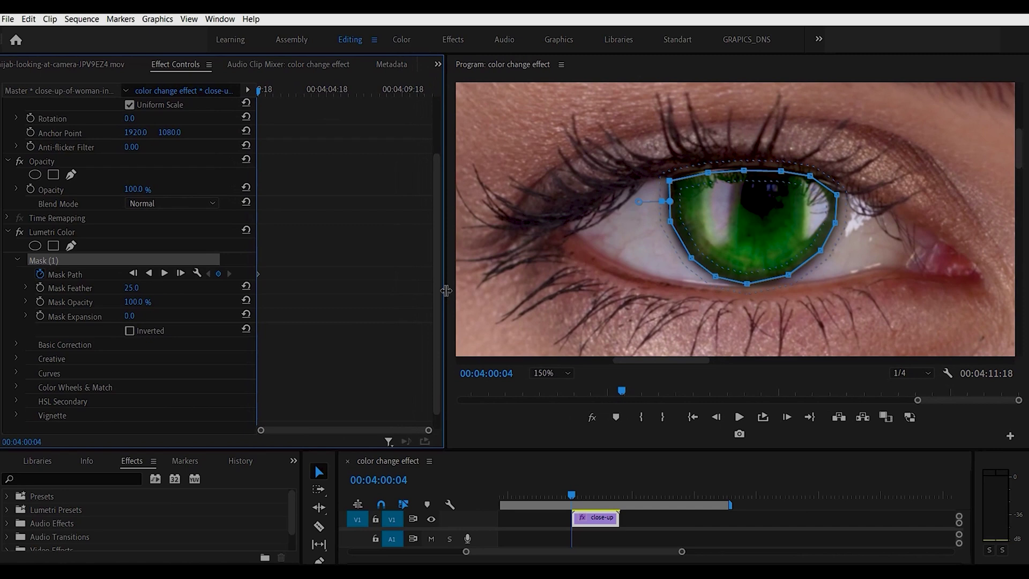
click(165, 274)
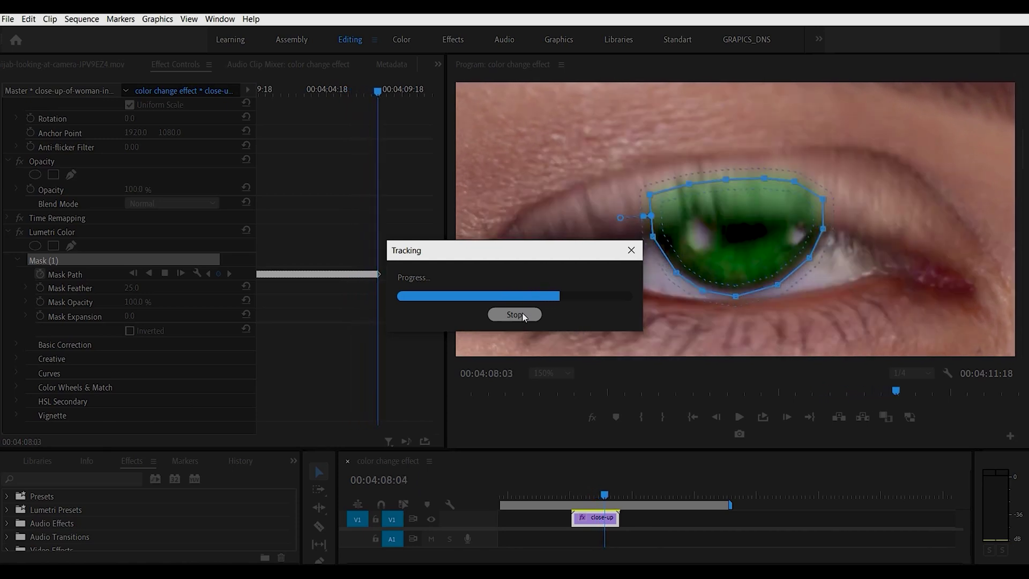
click(522, 313)
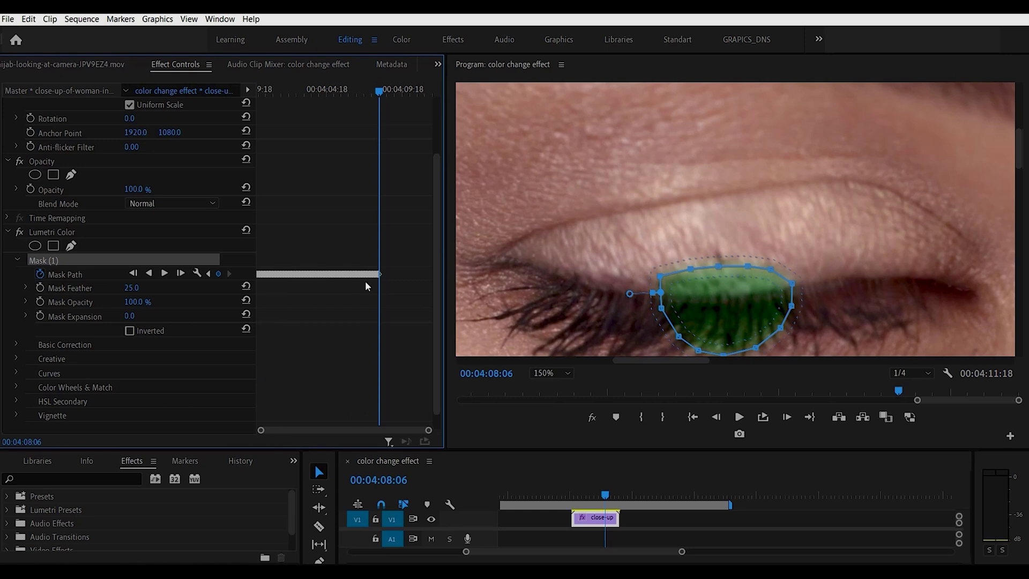
Step: Keyframe the mask opacity for the blink, at 100% on frame 00:04:08:03 and 0% on frame 00:04:08:05
click(349, 192)
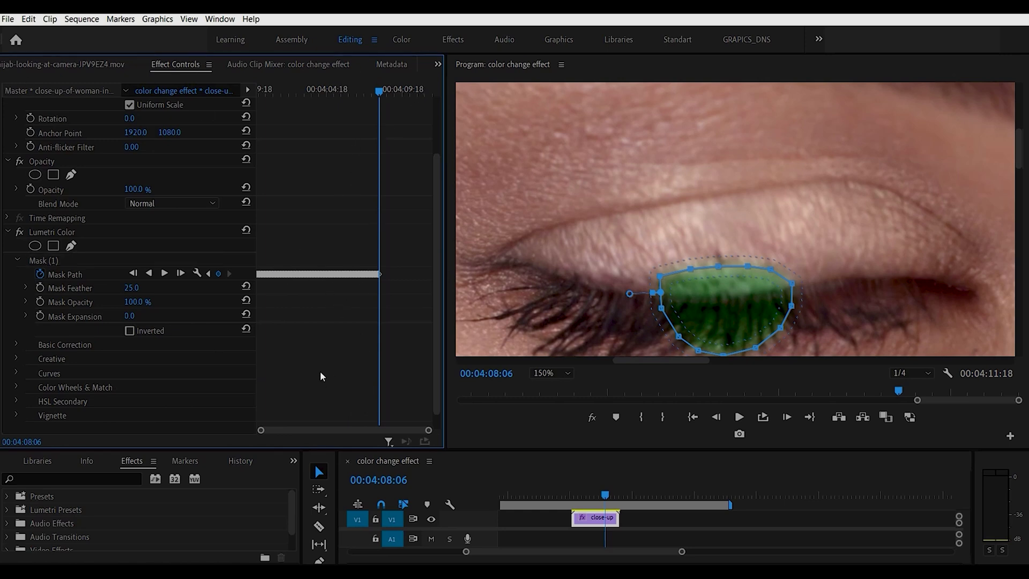
scroll(320, 359, up, 5)
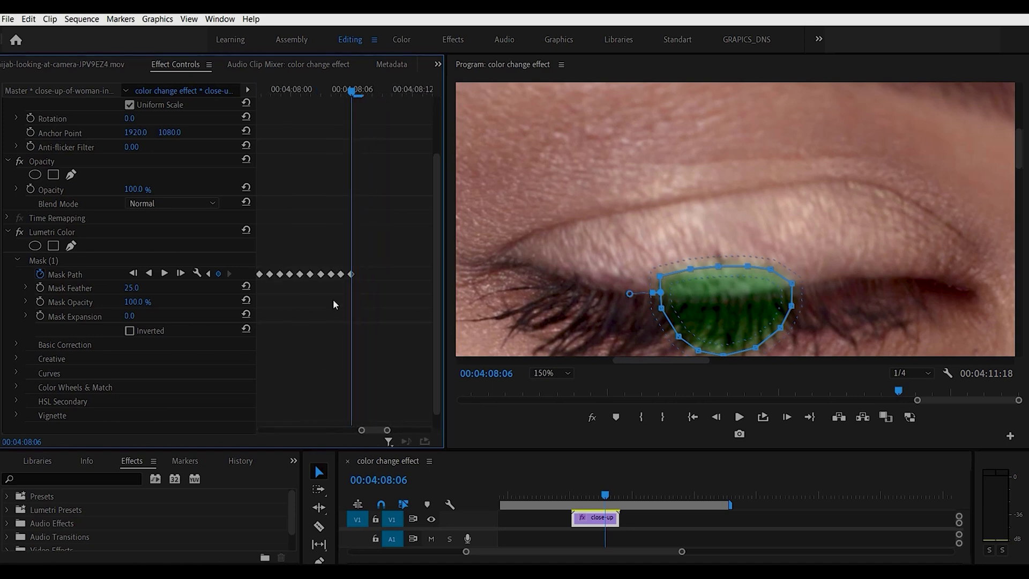
mouse_move(374, 429)
mouse_down()
mouse_move(332, 432)
mouse_move(371, 432)
mouse_up()
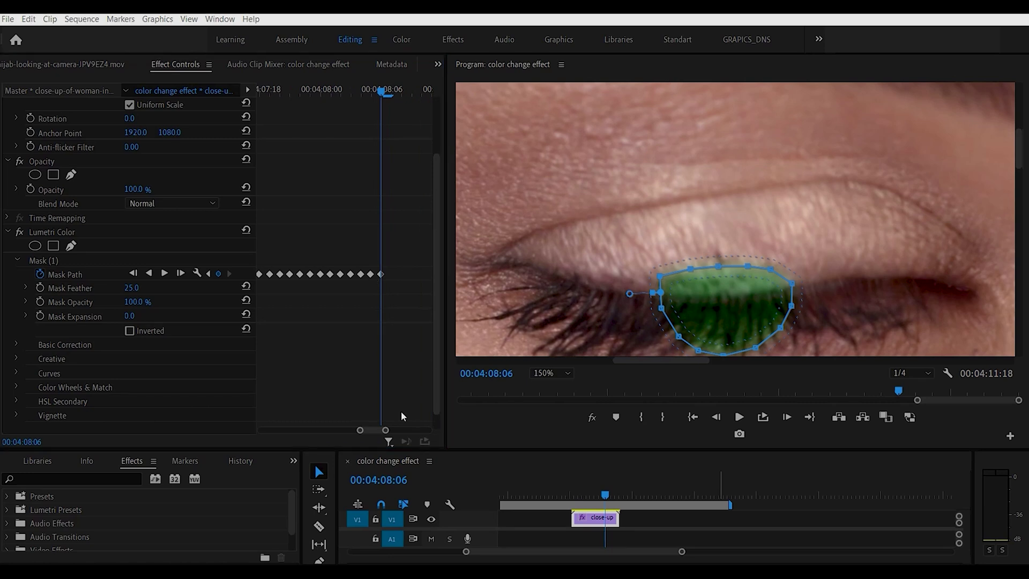
click(209, 275)
click(209, 274)
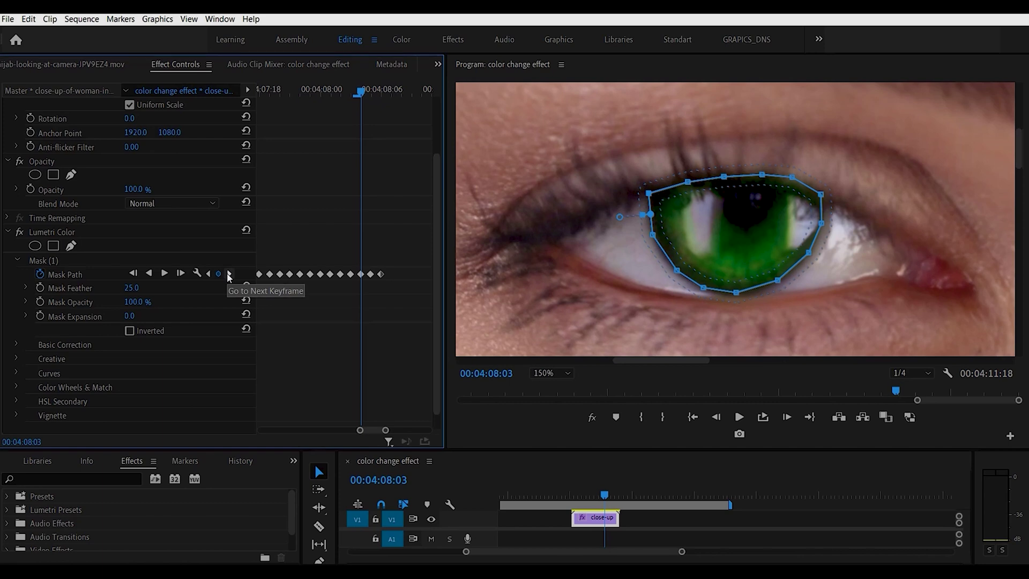
click(230, 274)
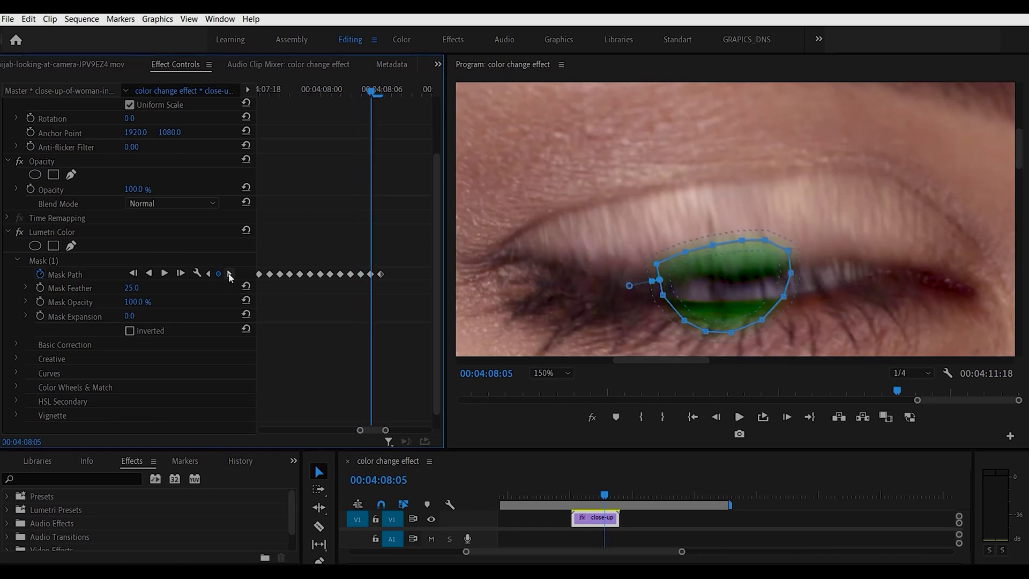
click(209, 274)
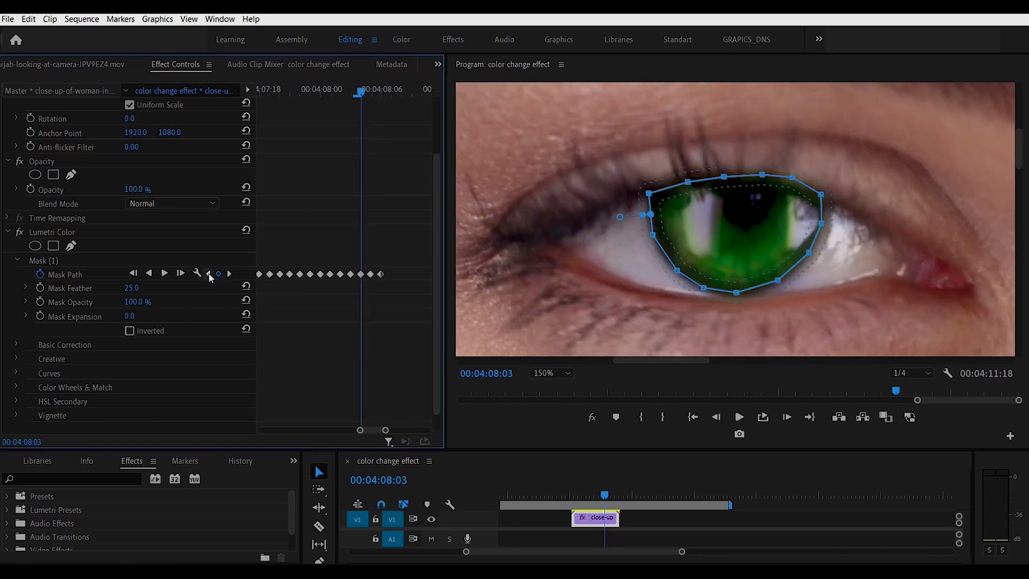
click(42, 301)
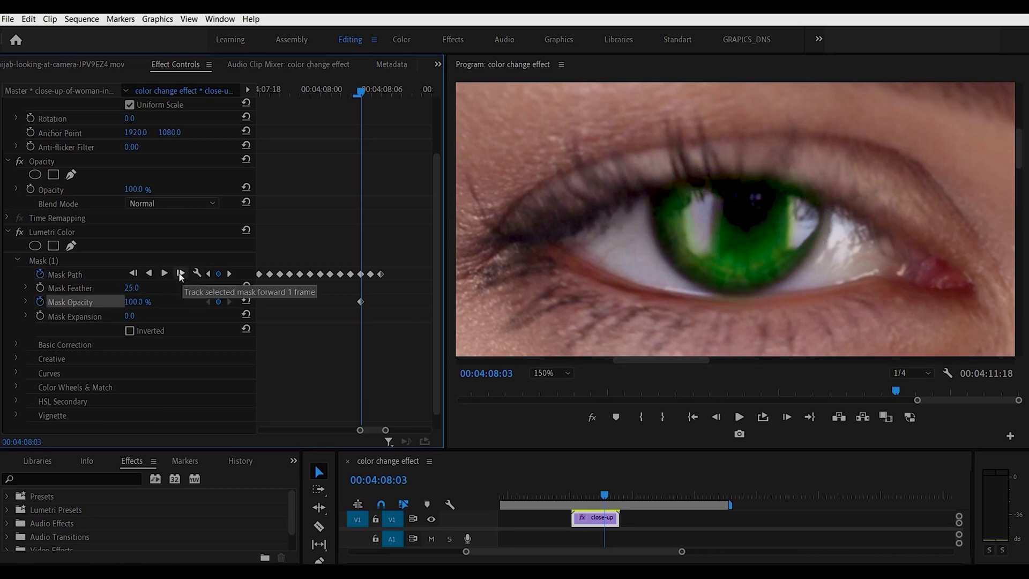
click(230, 275)
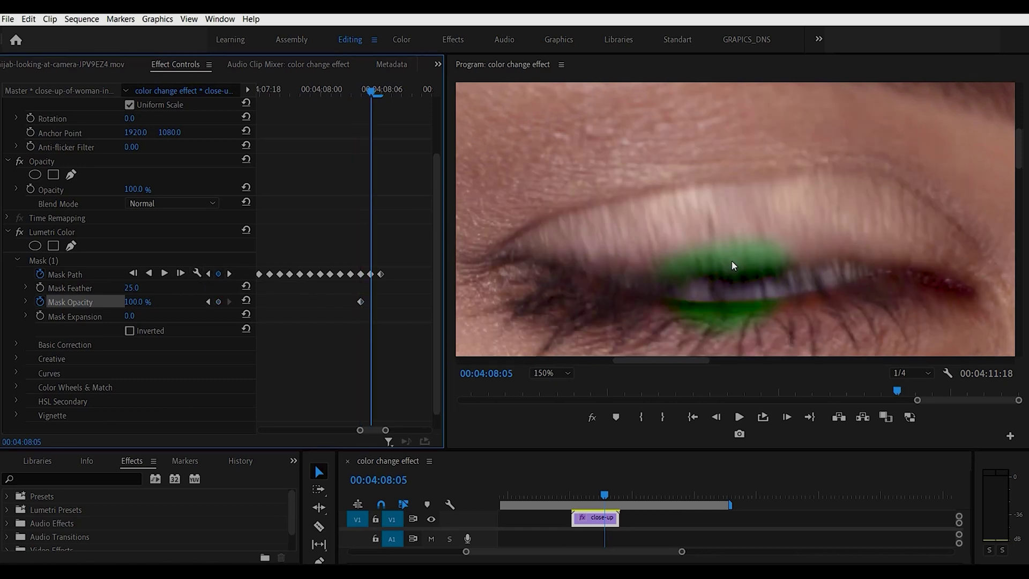
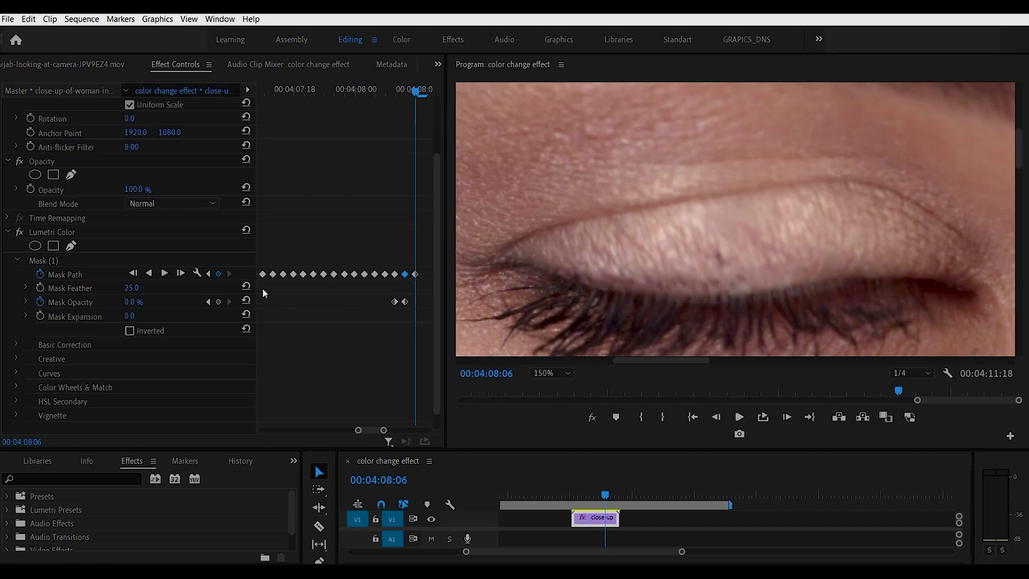
Step: Advance to 00:04:08:10, where the eye reopens, and set the iris mask's opacity to 100%
click(786, 421)
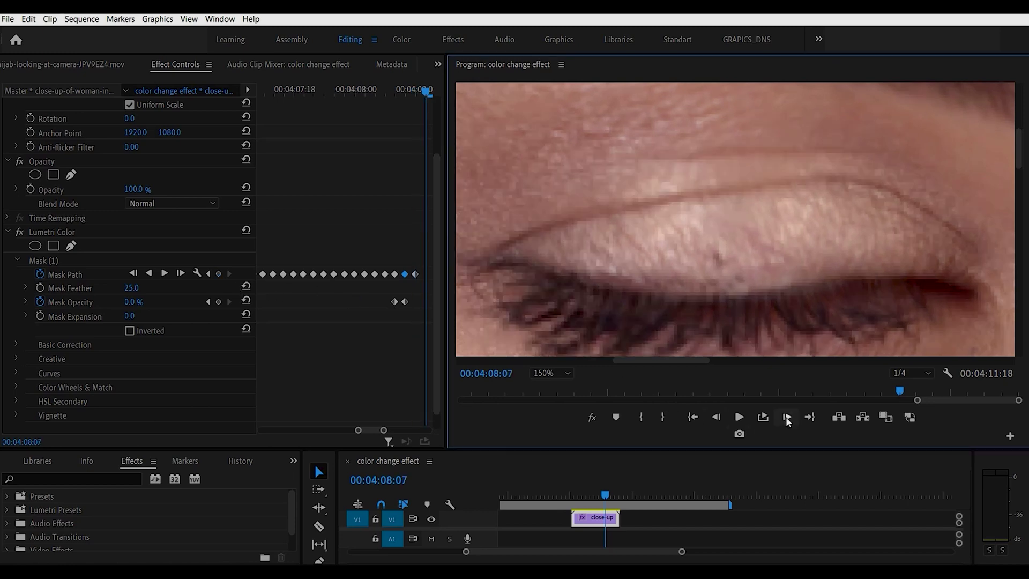
click(786, 421)
click(786, 421)
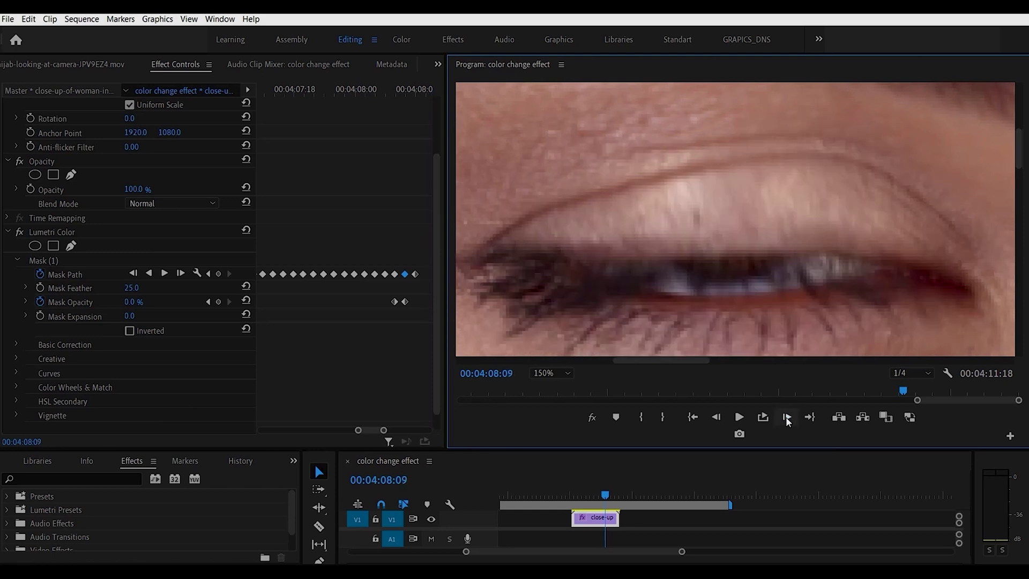
click(786, 418)
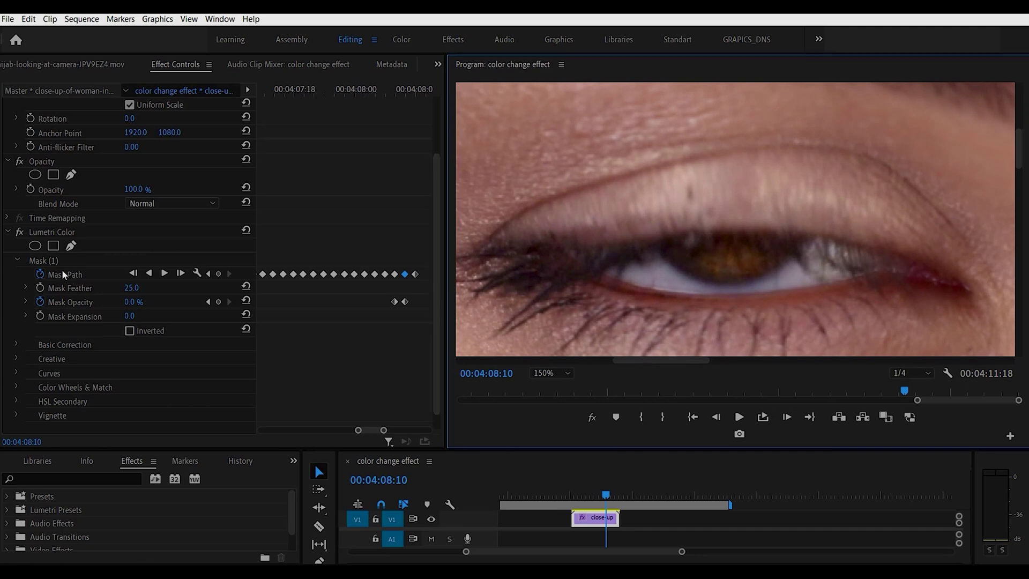
click(42, 262)
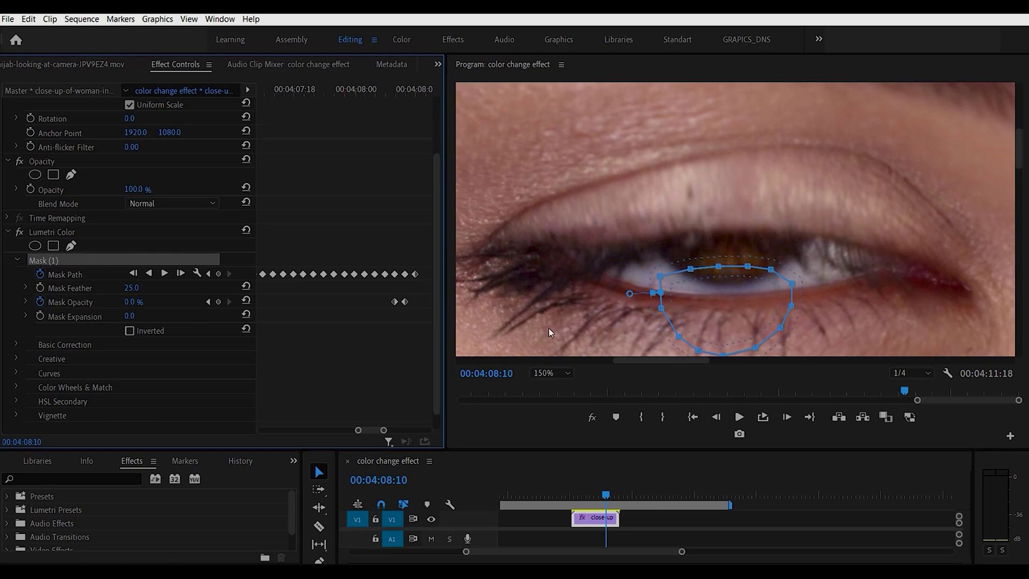
click(133, 303)
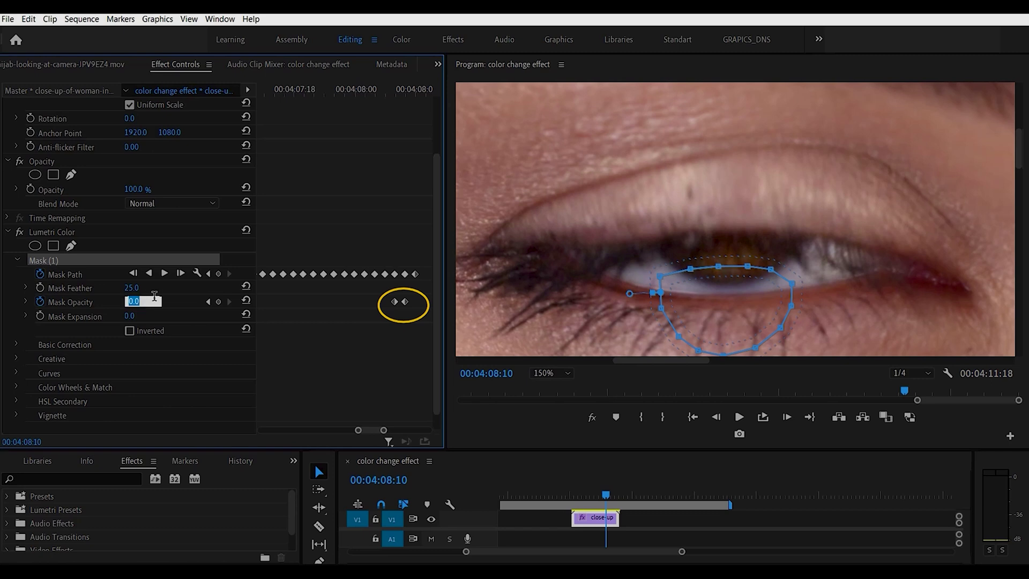
text(100)
key(Return)
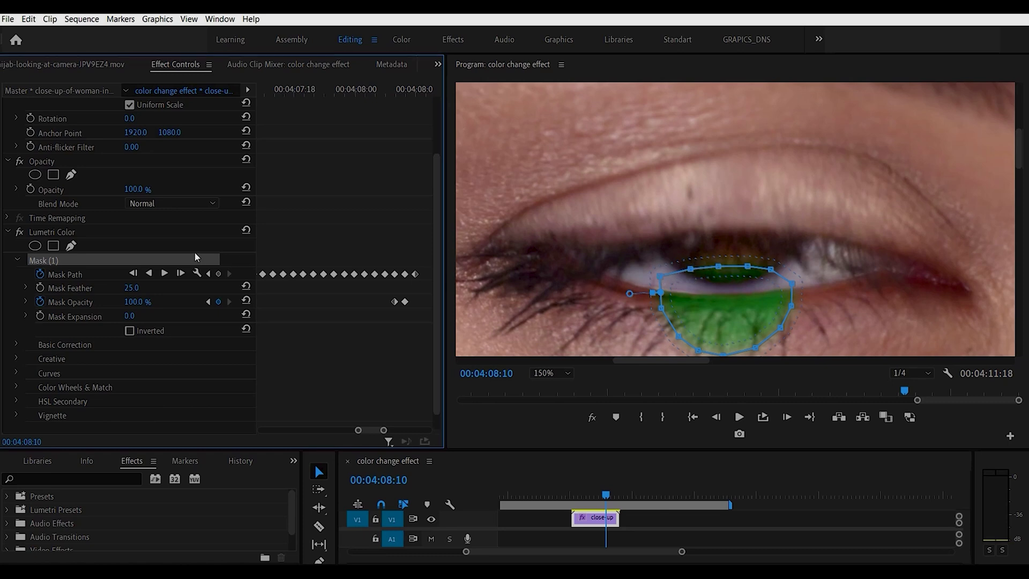
Step: Move the mask up over the half-open iris at 00:04:08:10 and reshape its upper points along the eyelid edge
drag(724, 305, 728, 263)
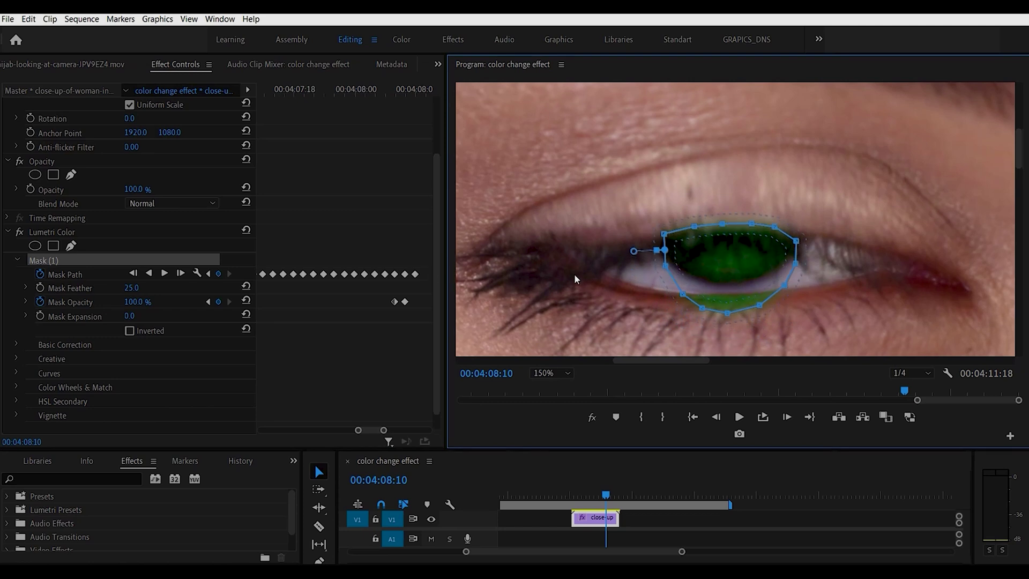
mouse_move(712, 268)
mouse_down()
mouse_move(718, 236)
mouse_move(713, 248)
mouse_up()
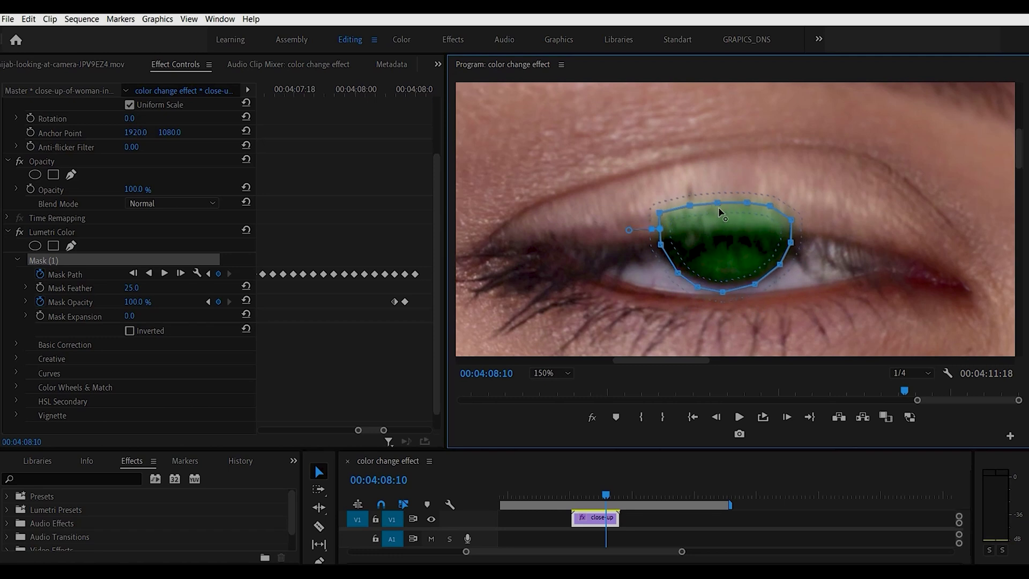
drag(718, 207, 720, 232)
drag(747, 203, 748, 231)
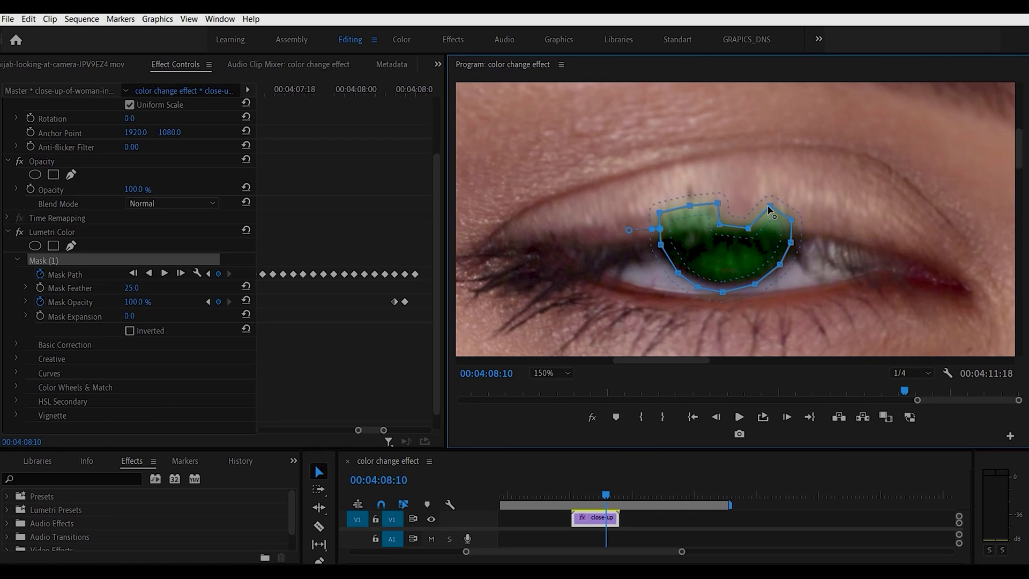
drag(771, 207, 790, 237)
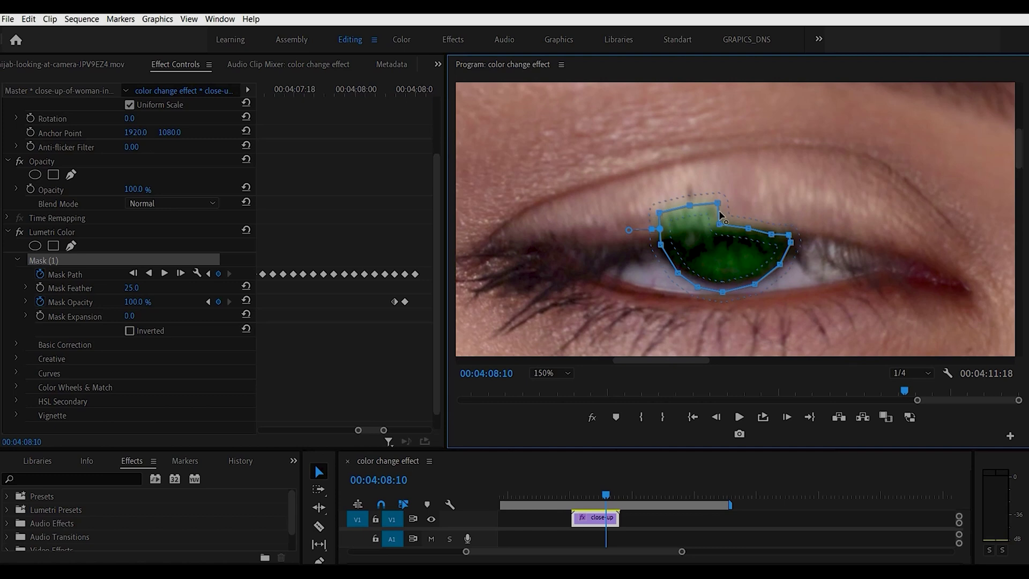
drag(718, 202, 713, 206)
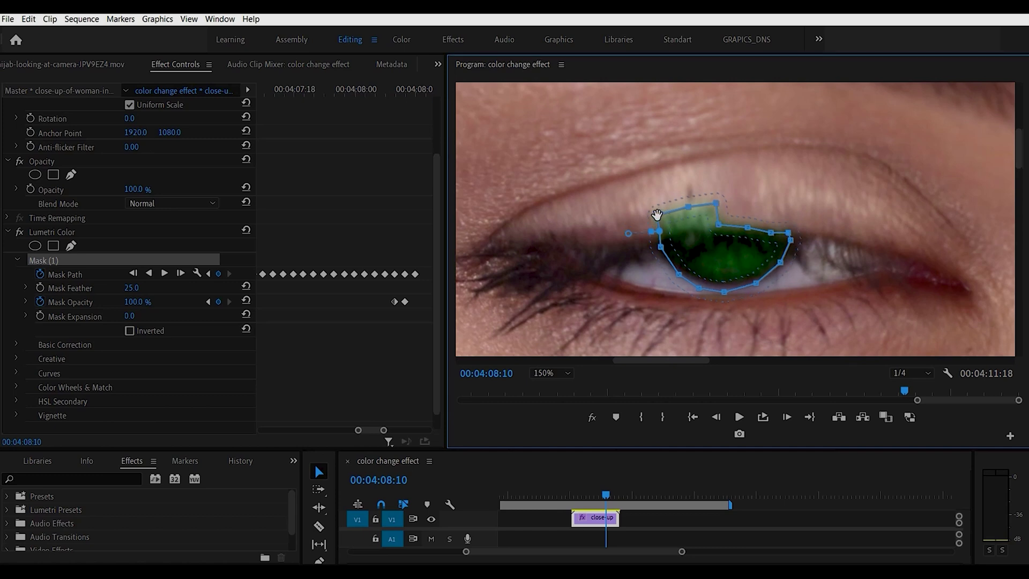
drag(688, 207, 704, 228)
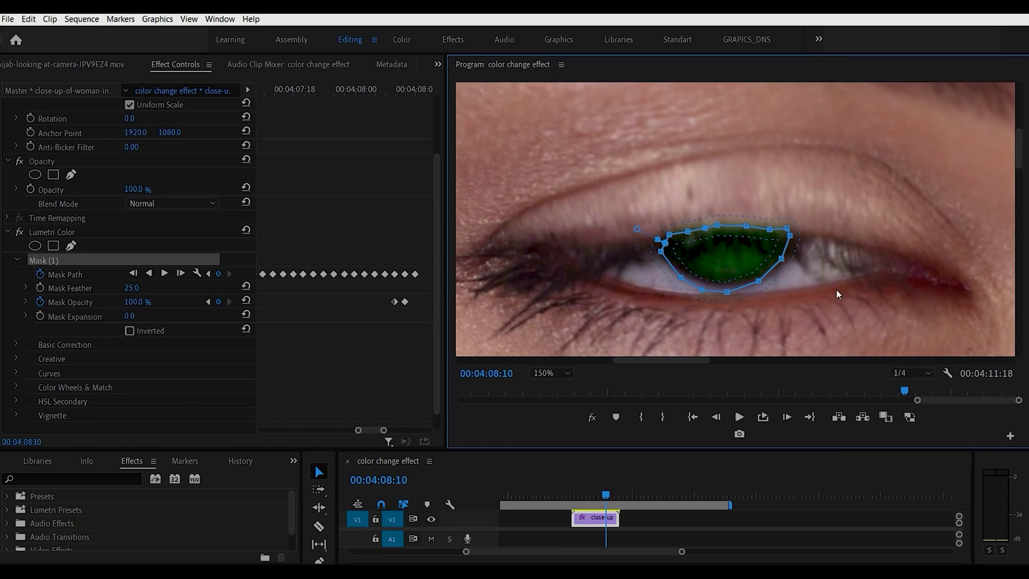
Step: Go forward one frame to 00:04:08:11, shift the mask slightly up and refit its side and upper points to the iris
click(786, 417)
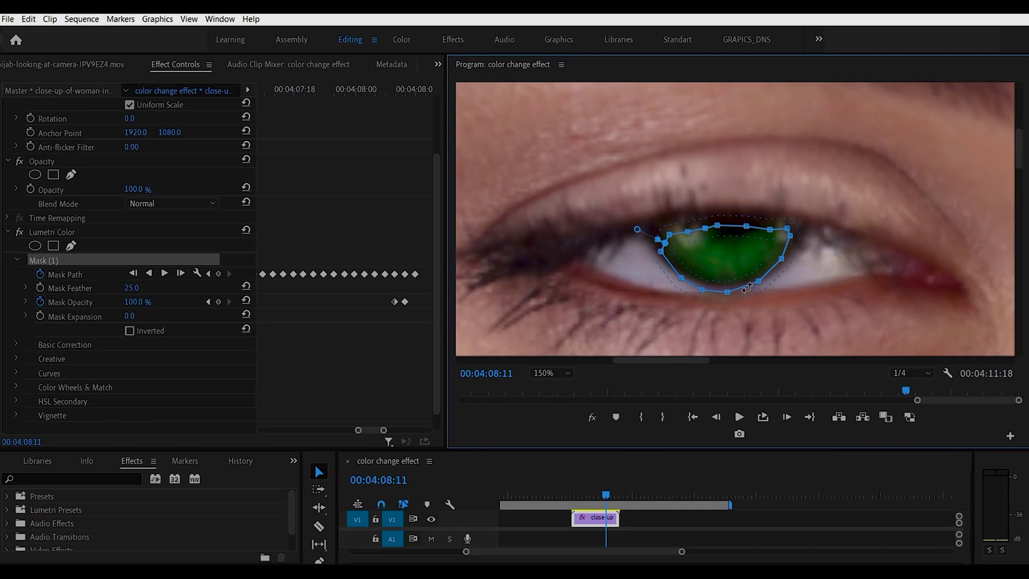
drag(736, 263, 737, 259)
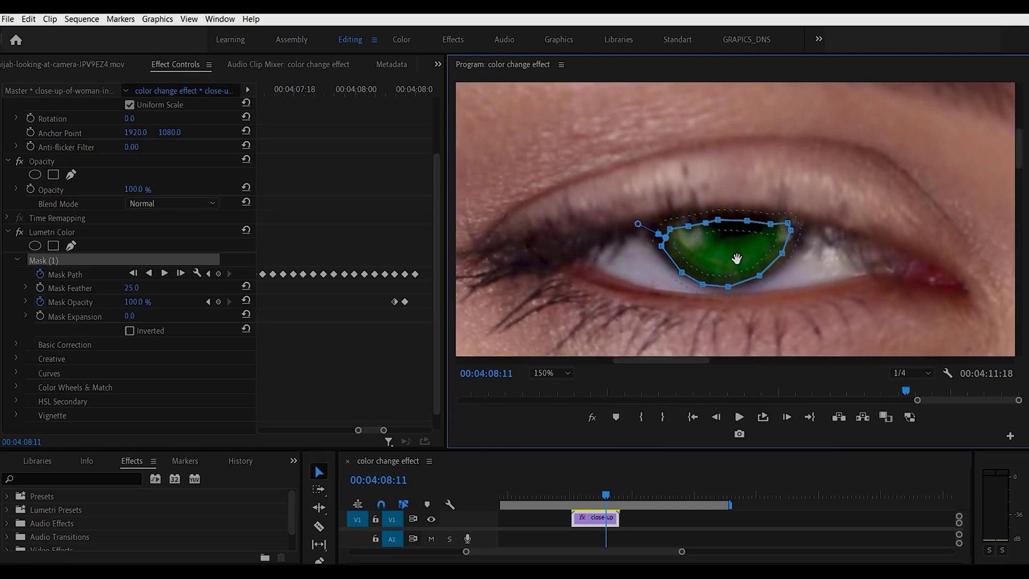
drag(782, 256, 786, 257)
drag(794, 230, 804, 229)
drag(705, 222, 704, 218)
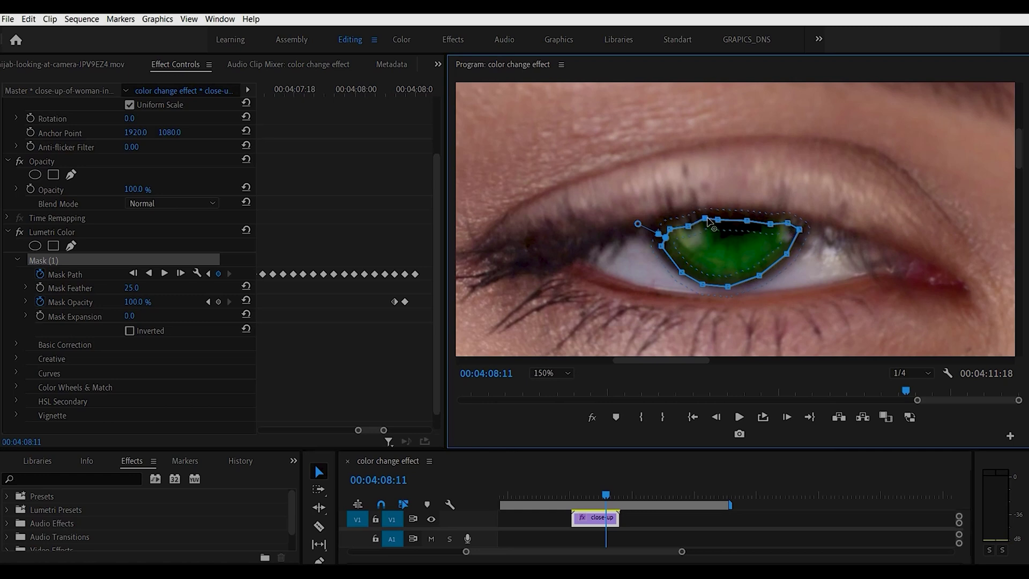
drag(687, 225, 680, 219)
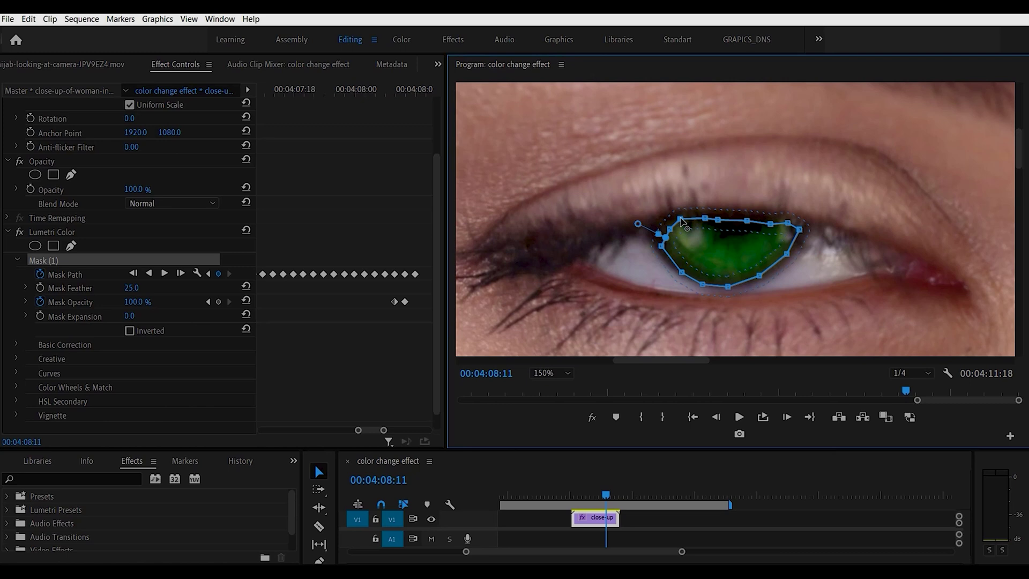
click(746, 219)
Step: At frame 00:04:08:12, pull the mask's upper and side points outward to fit the wider-open iris
click(785, 416)
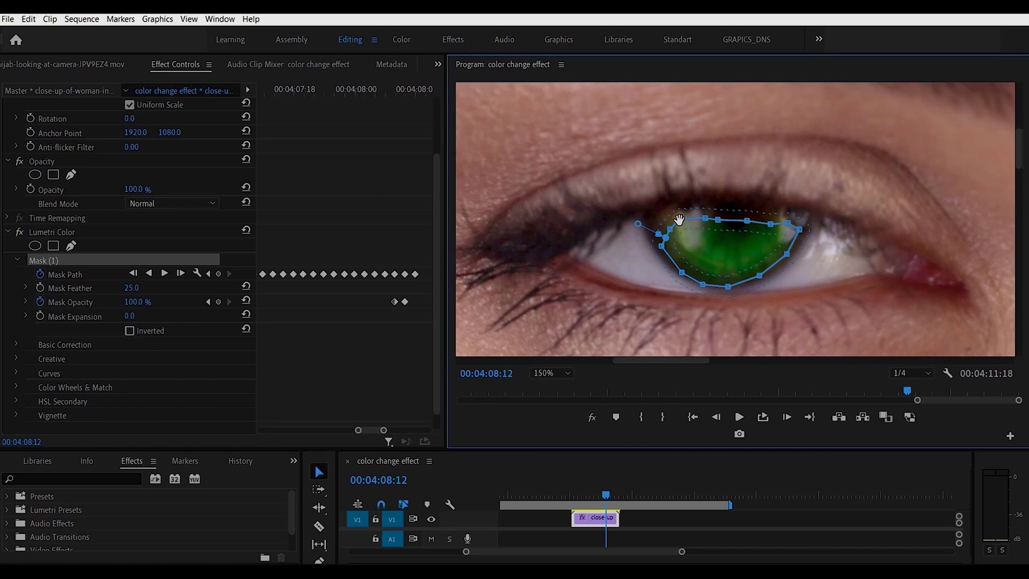
drag(670, 229, 651, 214)
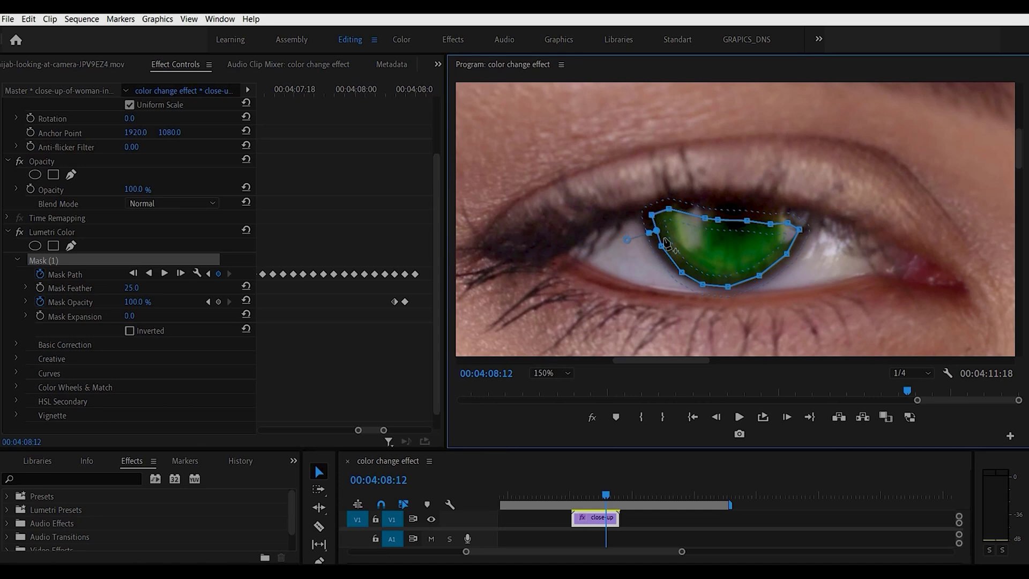
drag(660, 246, 658, 250)
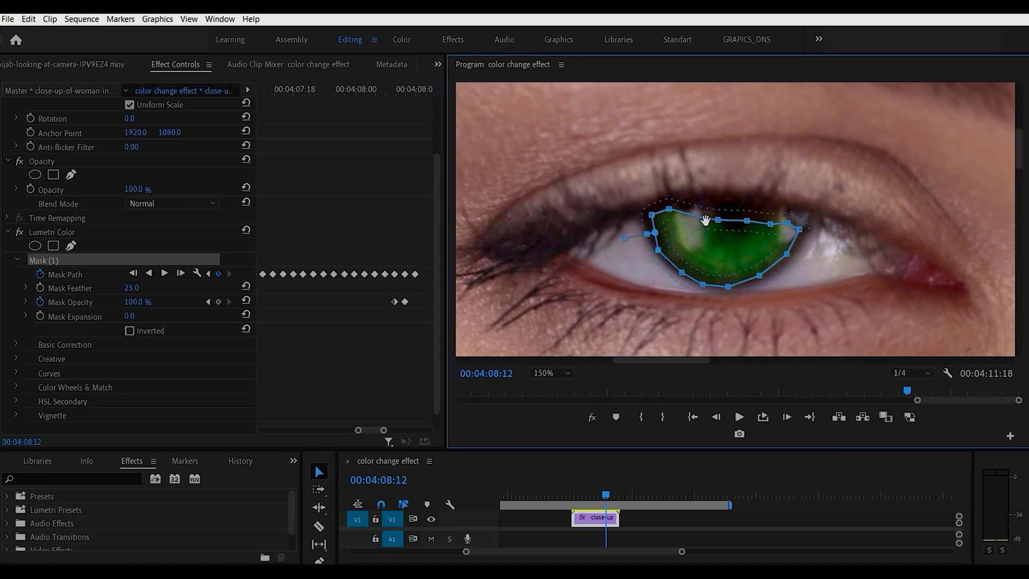
drag(705, 220, 751, 207)
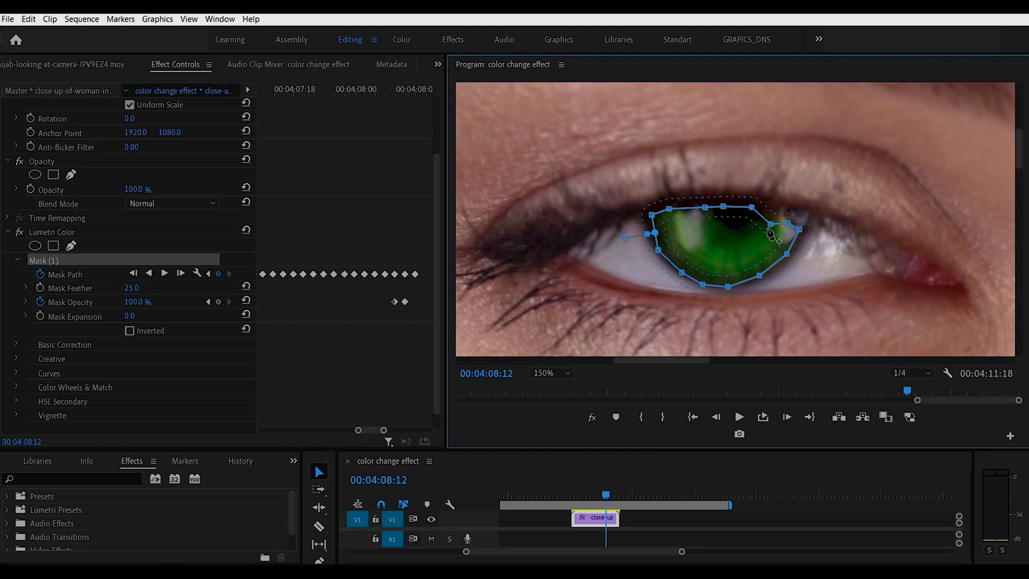
drag(770, 219, 806, 231)
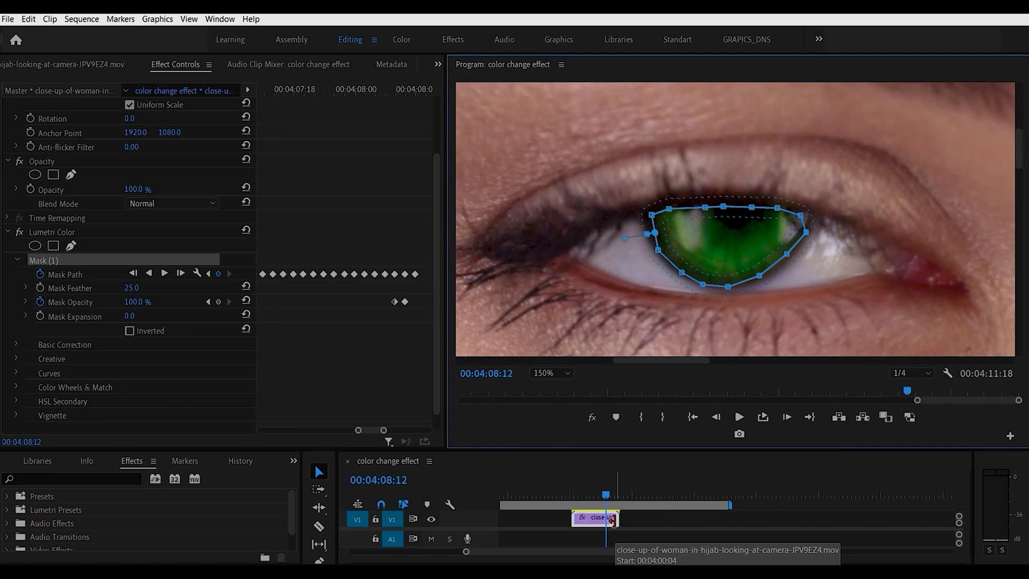
Step: Go to frame 00:04:10:19 and shift the iris mask slightly down and right to refit the iris
click(615, 495)
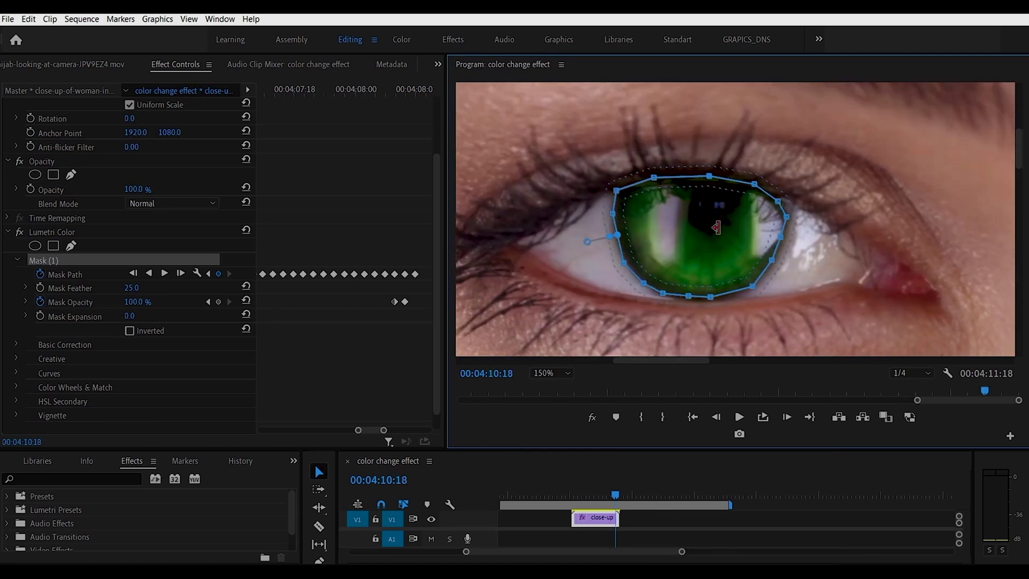
click(787, 416)
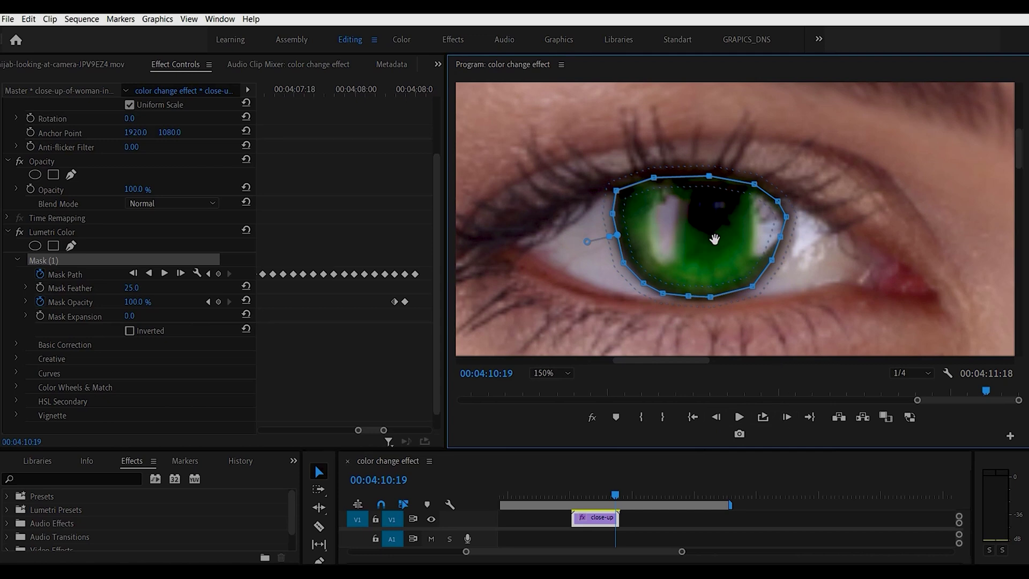
drag(714, 239, 716, 241)
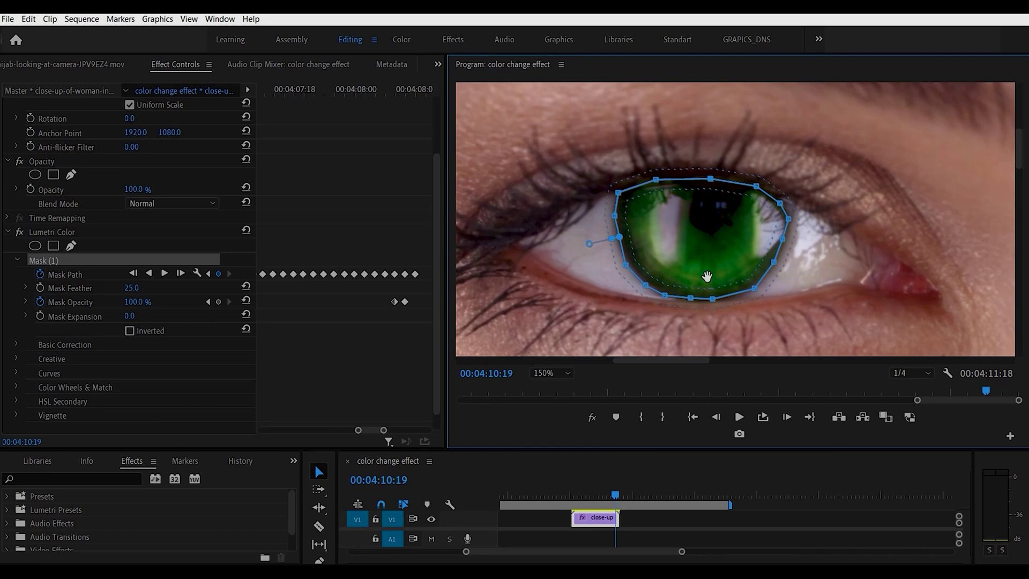
Step: Advance frame by frame from 00:04:10:20 to the clip's end, refitting the mask to the iris edge wherever it drifts
click(786, 418)
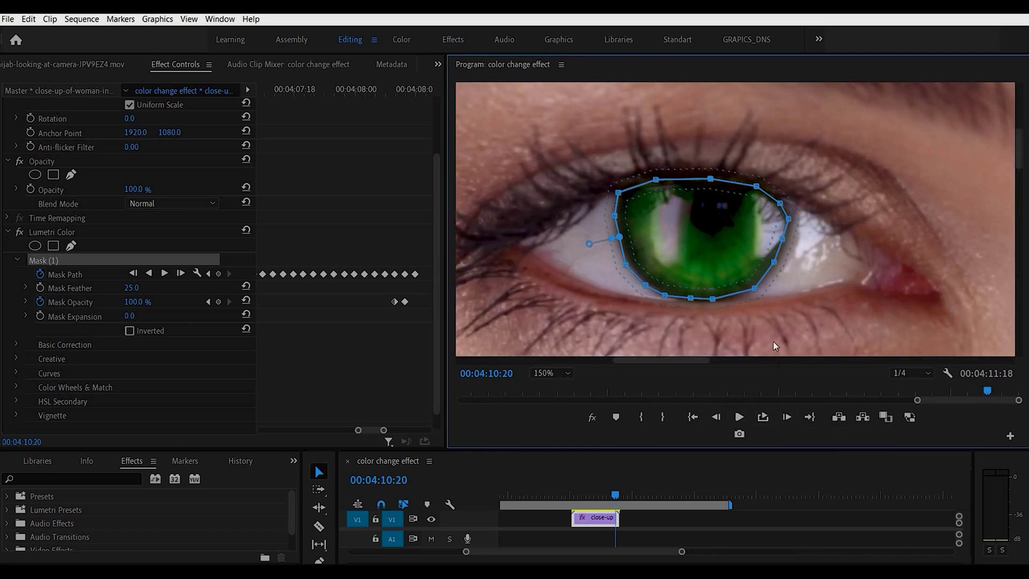
click(775, 265)
click(786, 417)
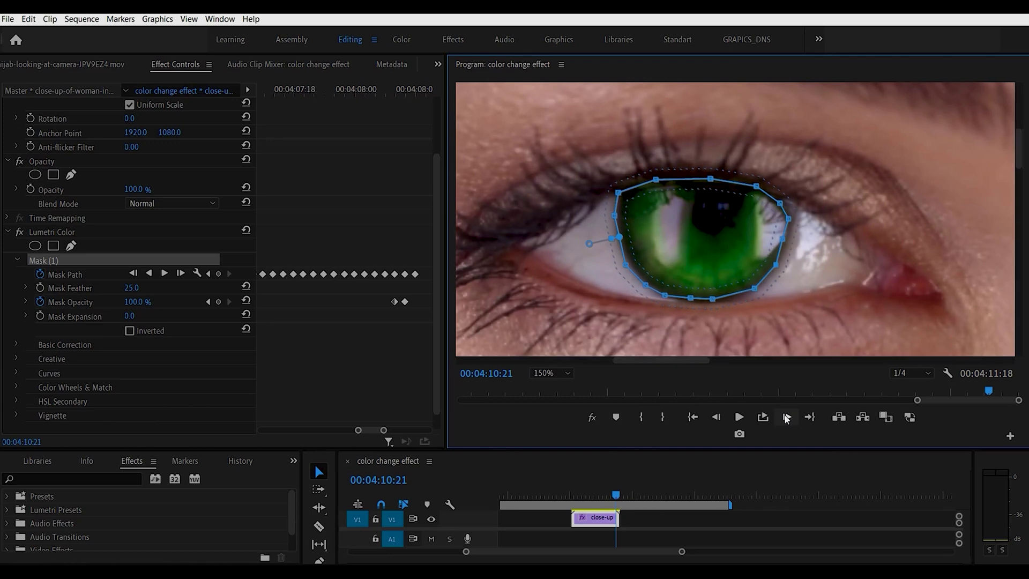
click(785, 416)
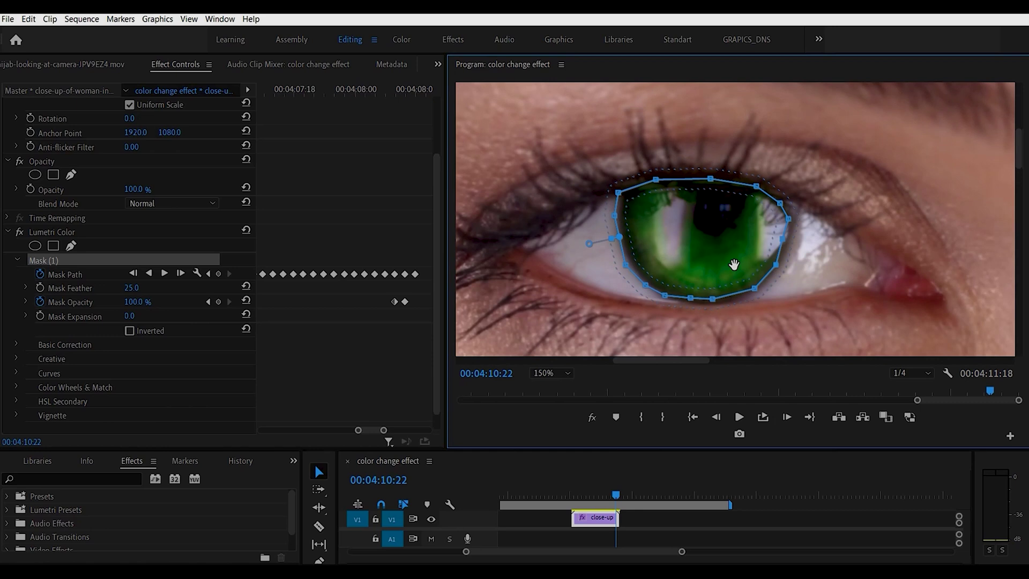
click(786, 417)
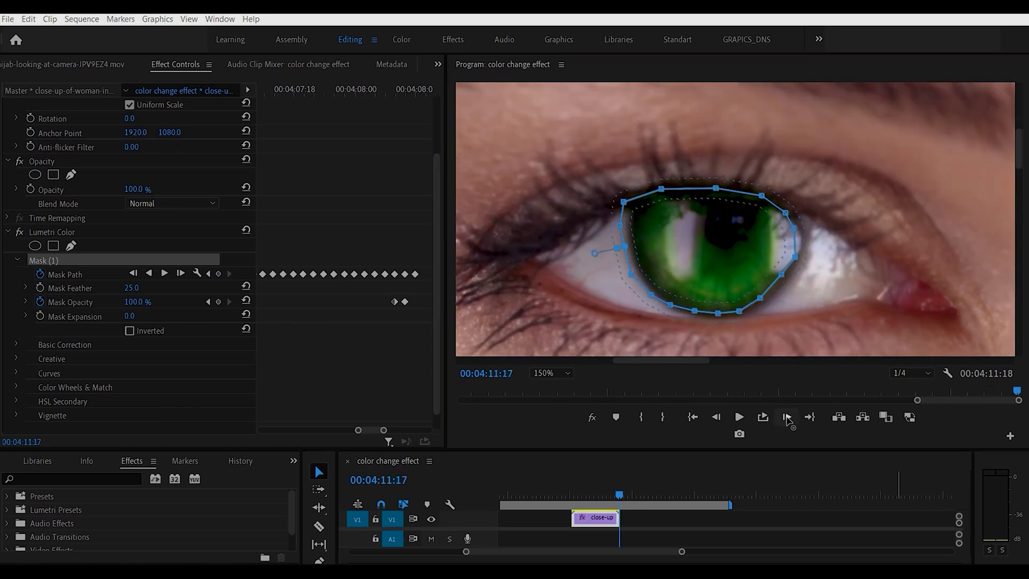
click(786, 417)
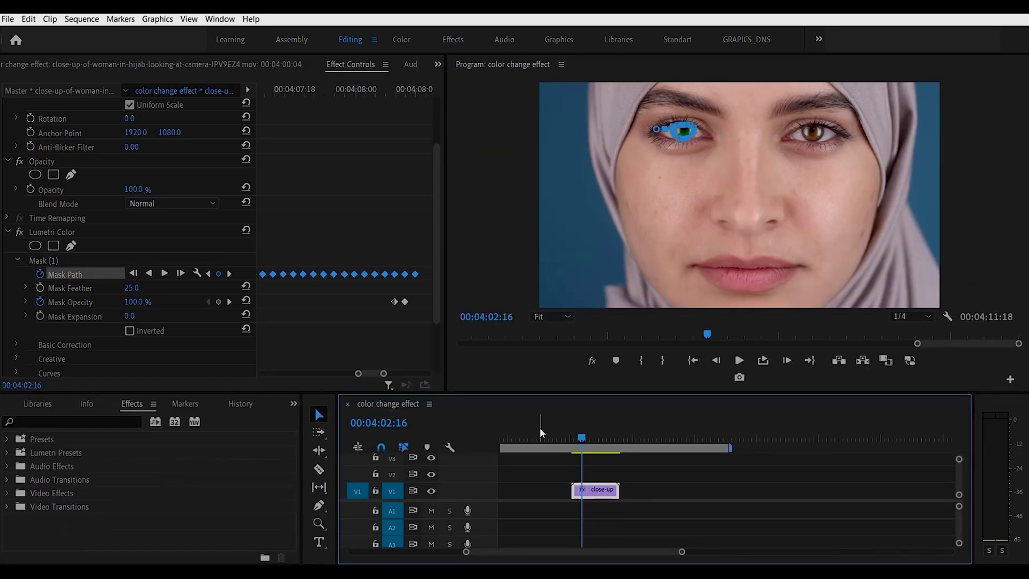
Step: Play back the clip with the mask outline hidden to check the green iris over the footage
click(565, 440)
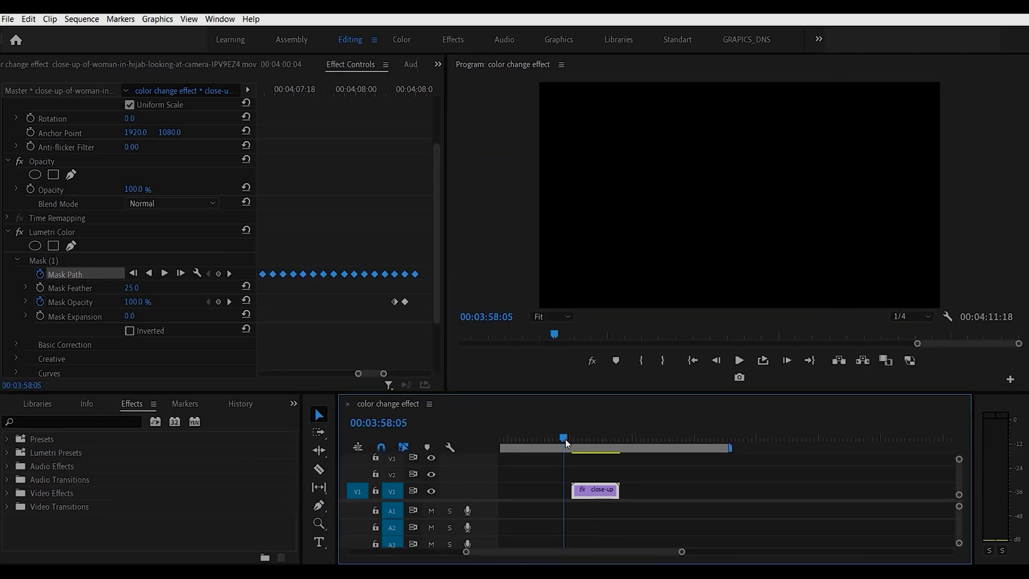
key(space)
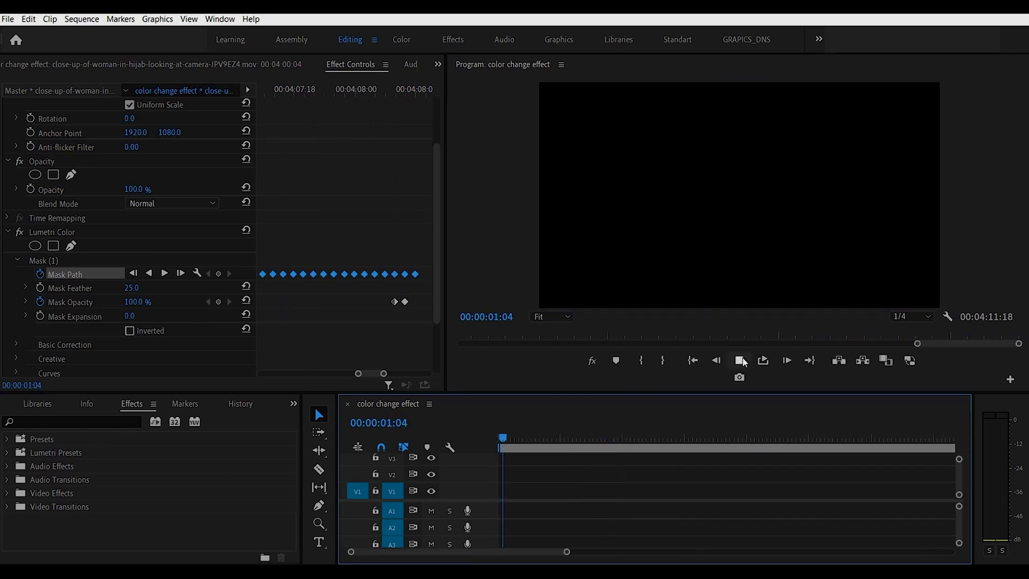
click(266, 276)
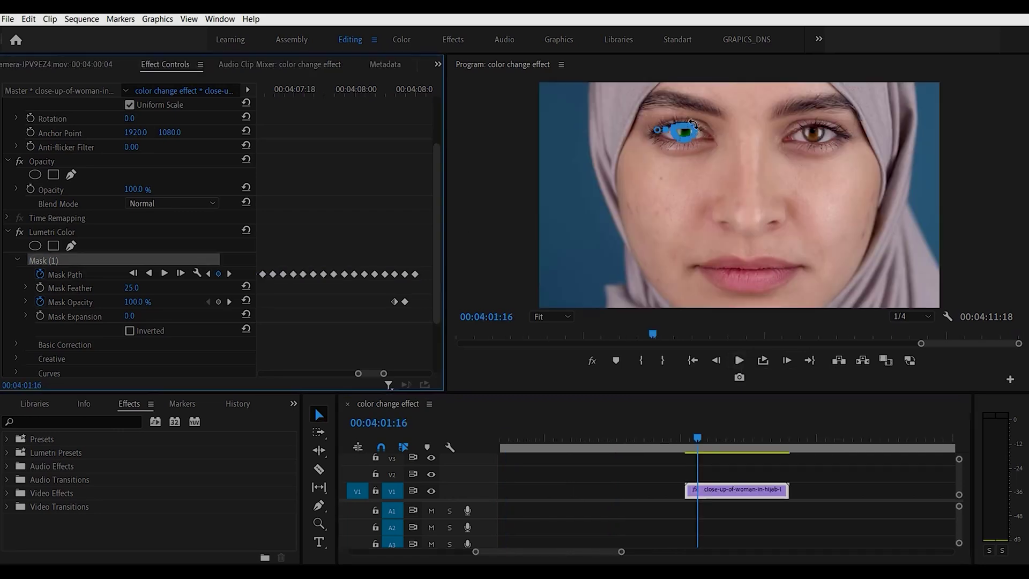
mouse_move(702, 436)
mouse_down()
mouse_move(684, 437)
mouse_move(708, 436)
mouse_up()
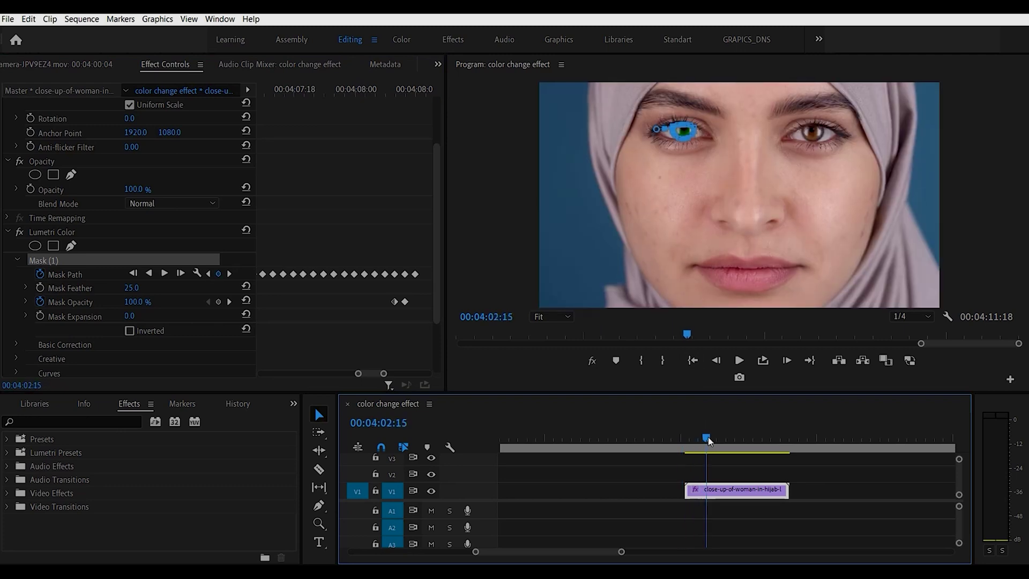
click(56, 233)
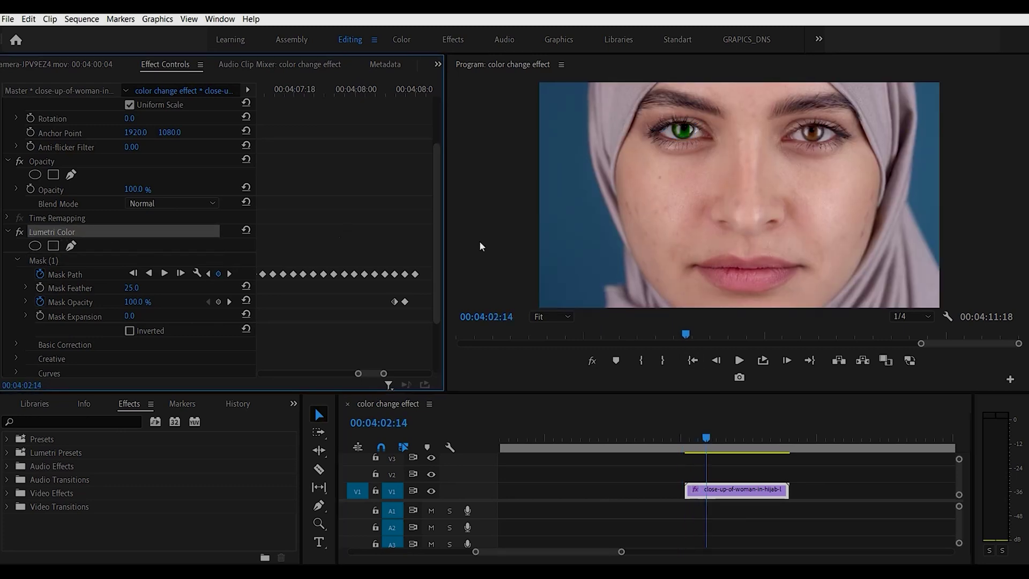
click(739, 361)
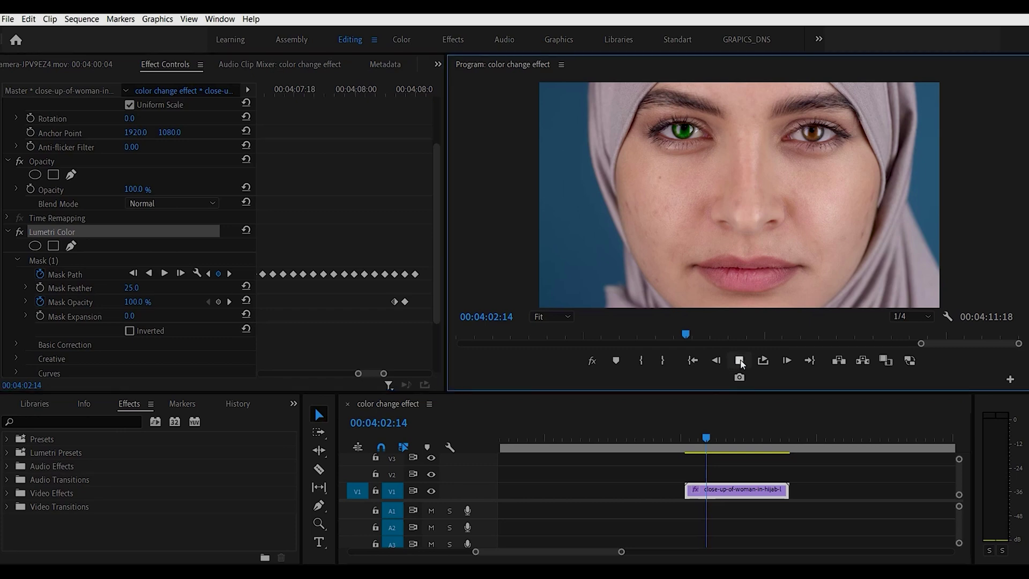
click(739, 361)
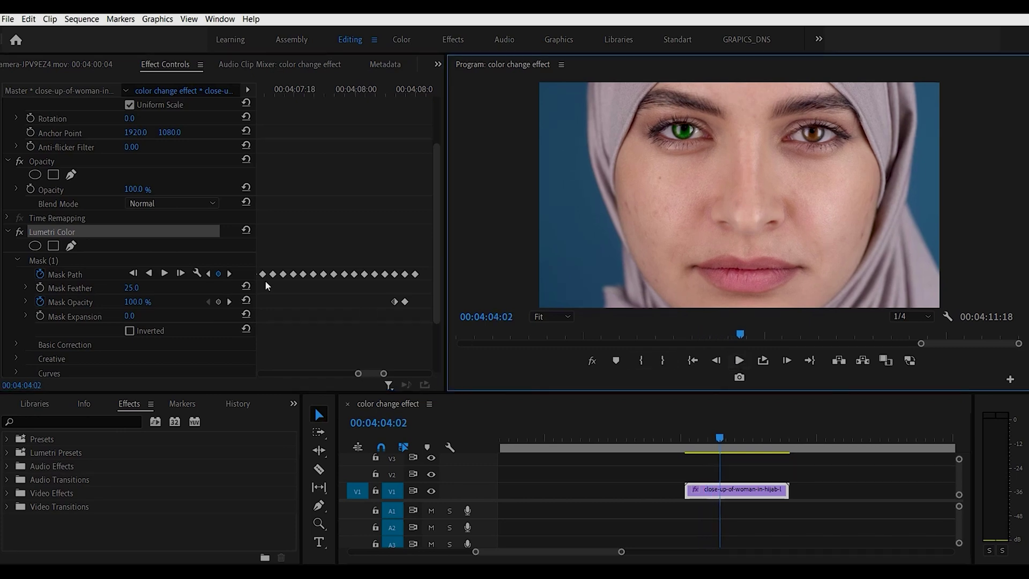
Step: Select the Lumetri Color effect instead of its mask to hide the outline, and save the project
click(44, 232)
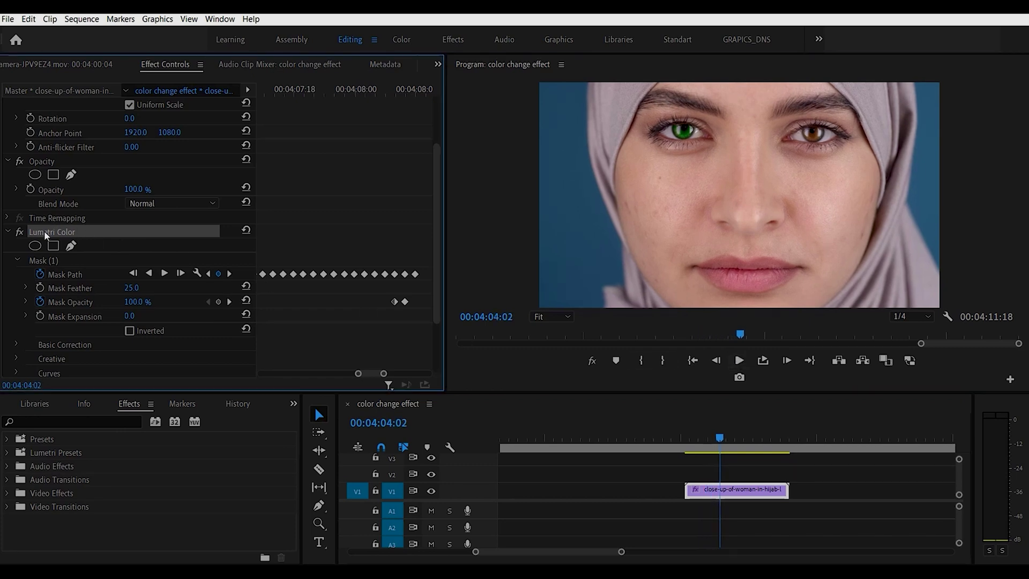
click(49, 258)
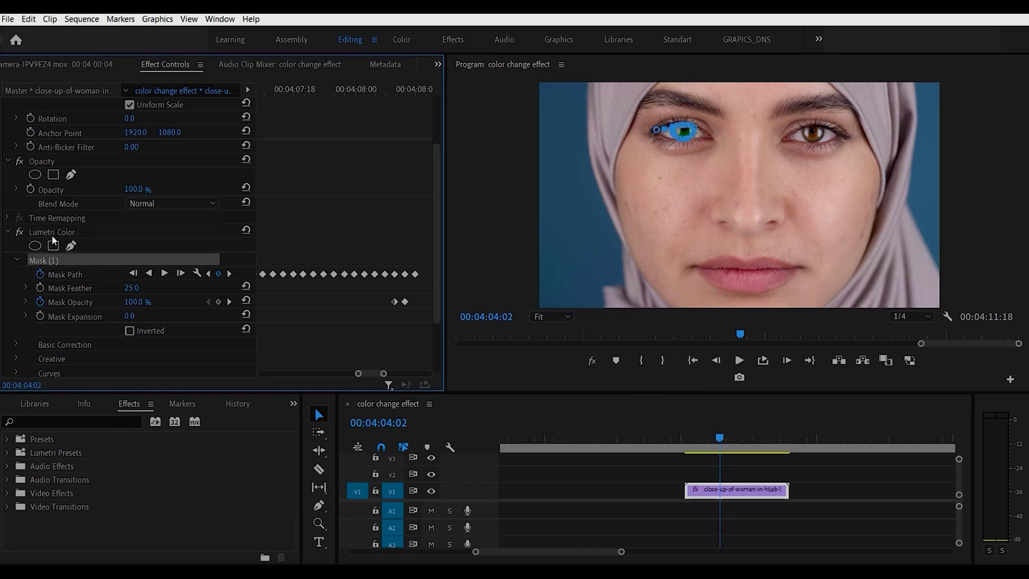
click(52, 233)
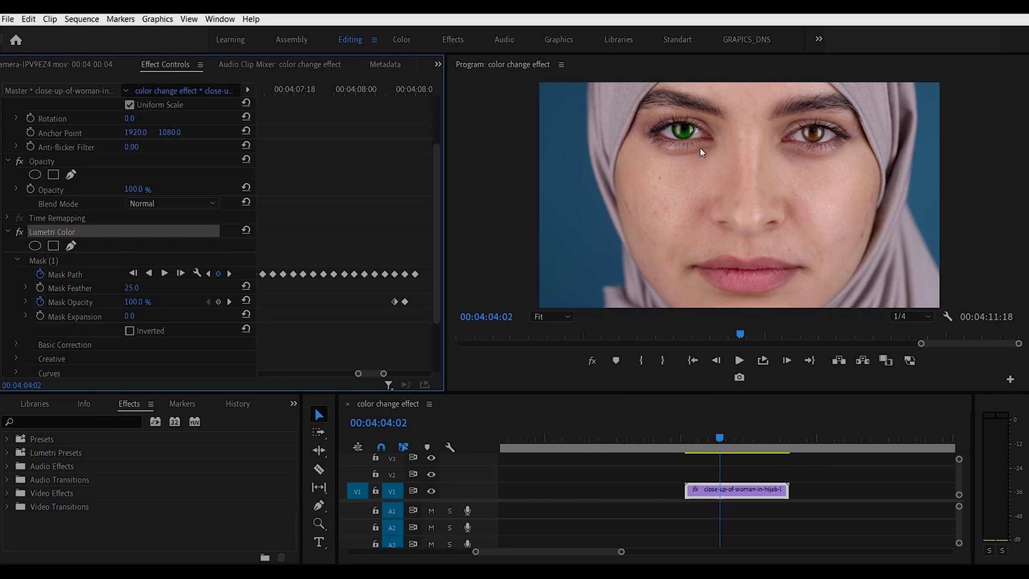
key(ctrl+s)
Step: Fine-tune the lowest point of Lumetri Color's Hue vs Hue curve, and play the clip in an enlarged preview
drag(438, 263, 449, 325)
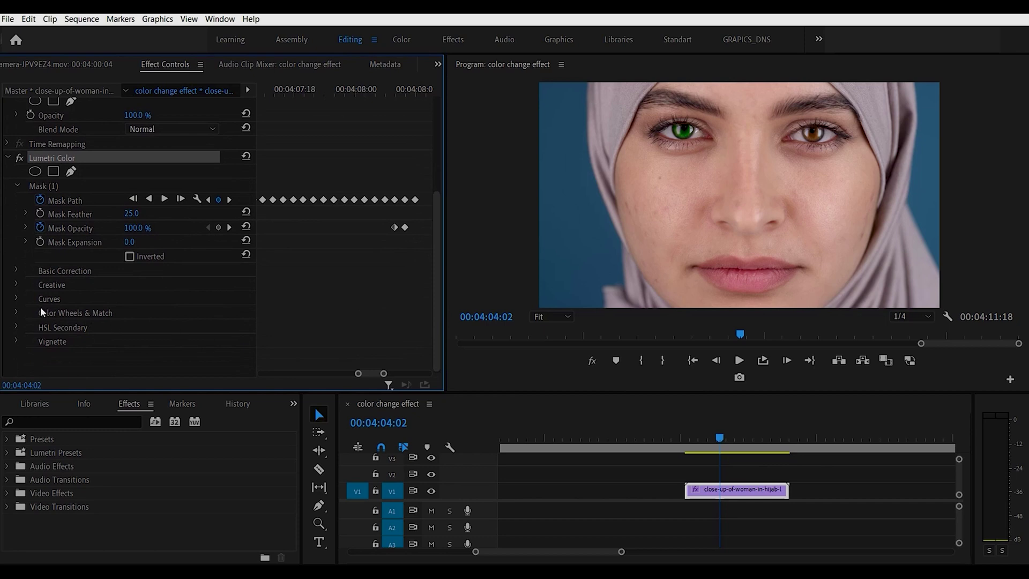
click(18, 298)
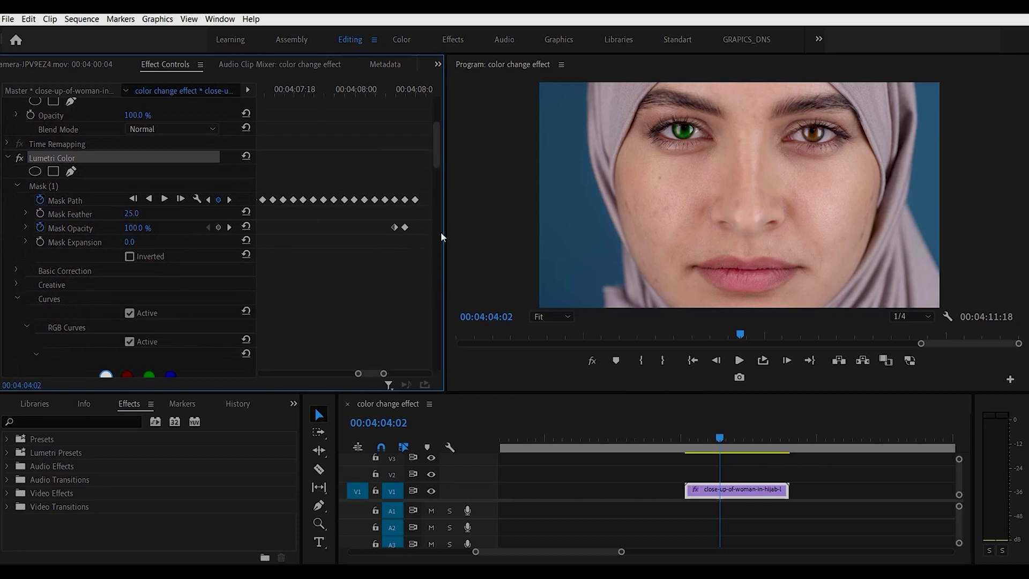
drag(438, 159, 444, 274)
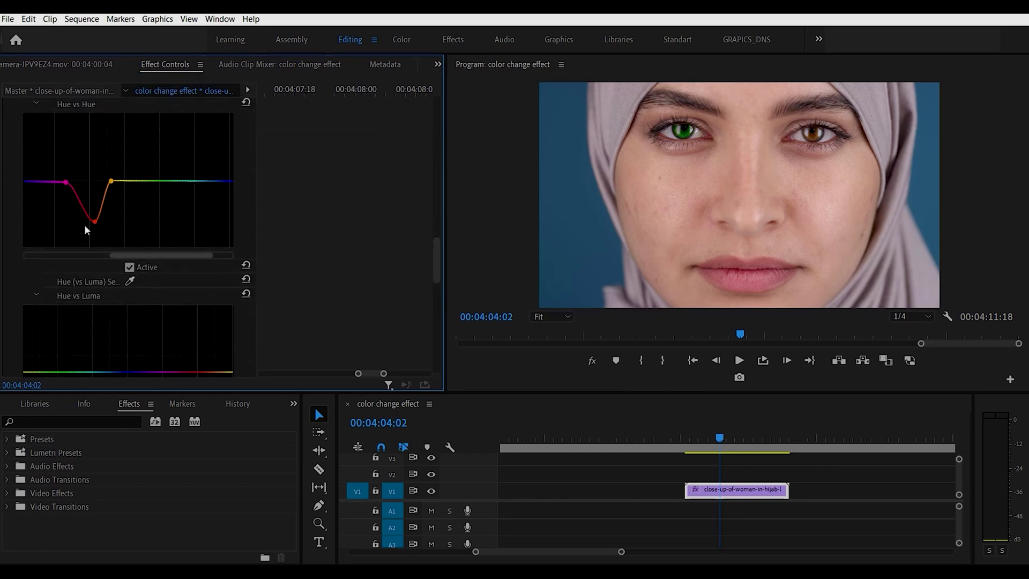
mouse_move(94, 222)
mouse_down()
mouse_move(94, 122)
mouse_move(98, 234)
mouse_move(96, 115)
mouse_move(108, 113)
mouse_move(112, 224)
mouse_move(94, 221)
mouse_up()
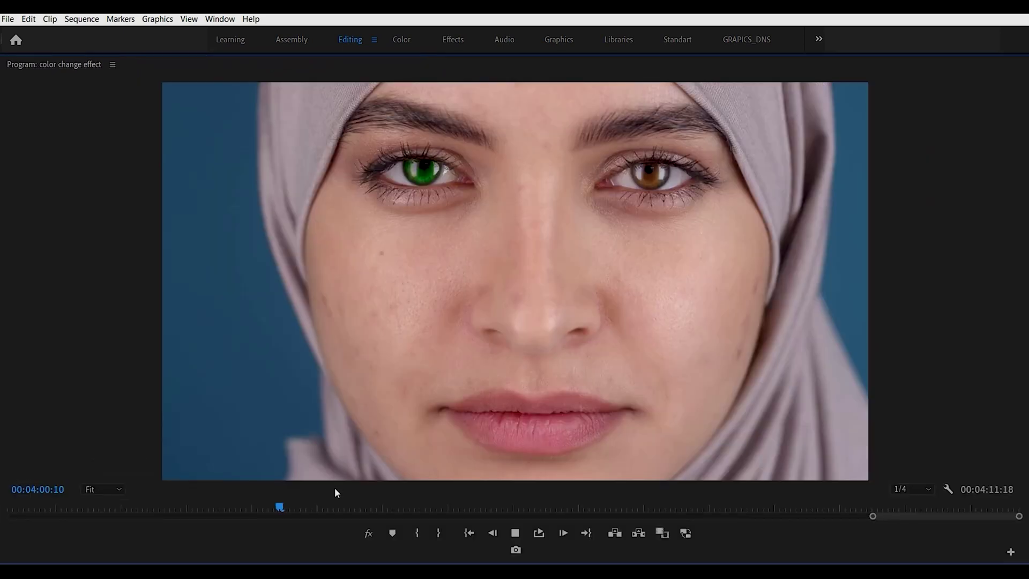
key(space)
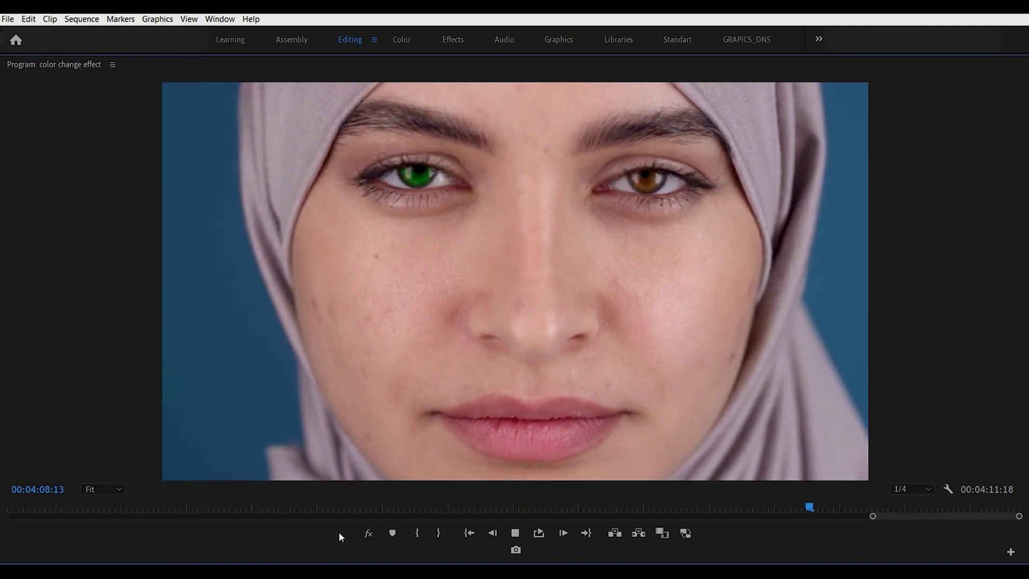
key(space)
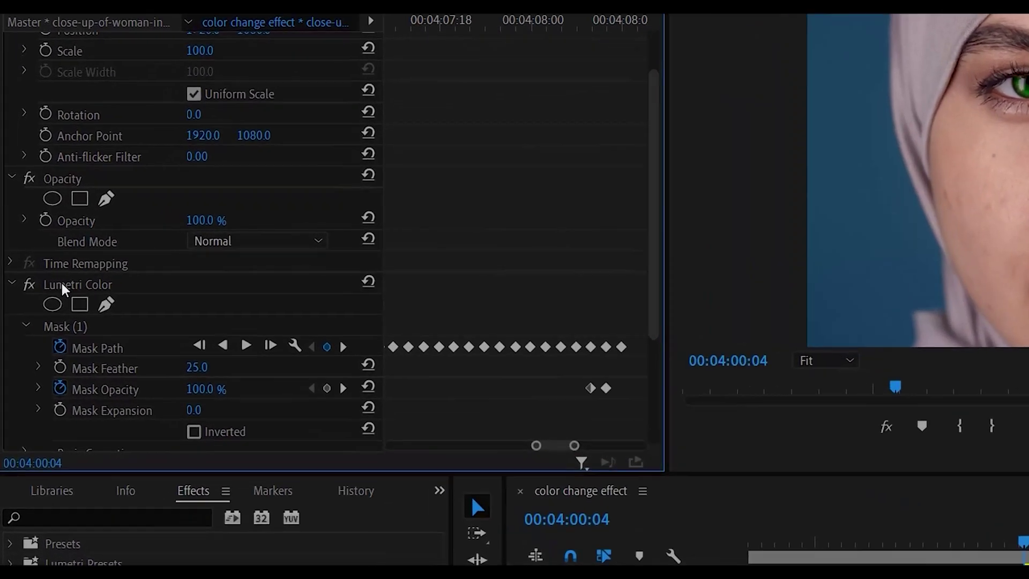
Step: Duplicate the Lumetri Color effect on the clip and delete the iris mask from the copy
click(74, 291)
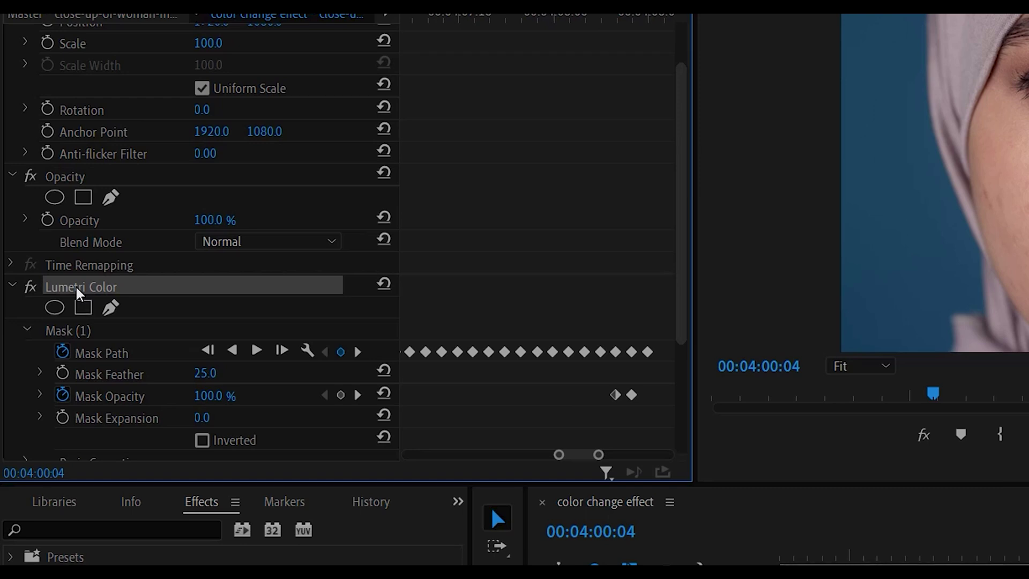
key(ctrl+v)
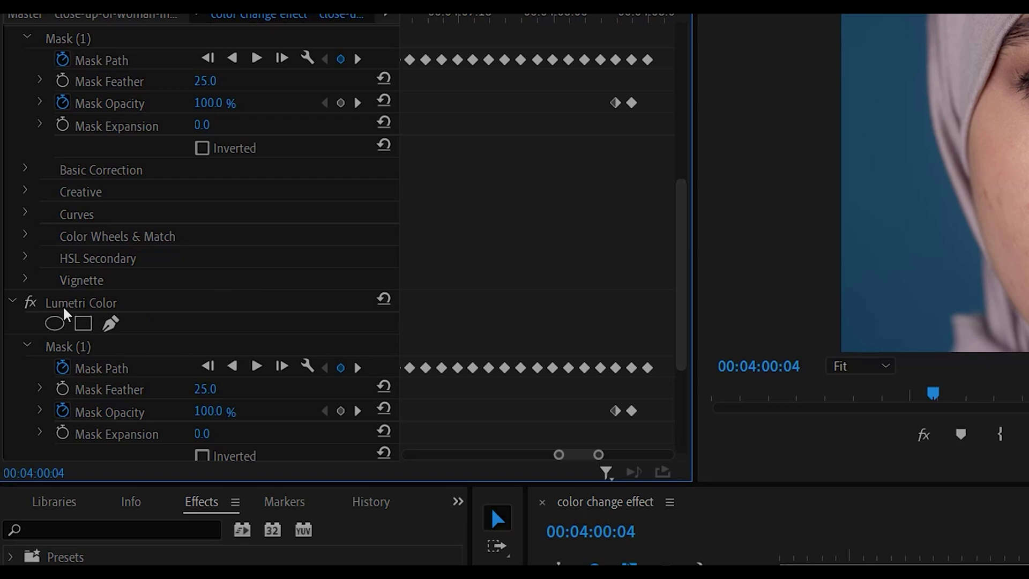
click(63, 349)
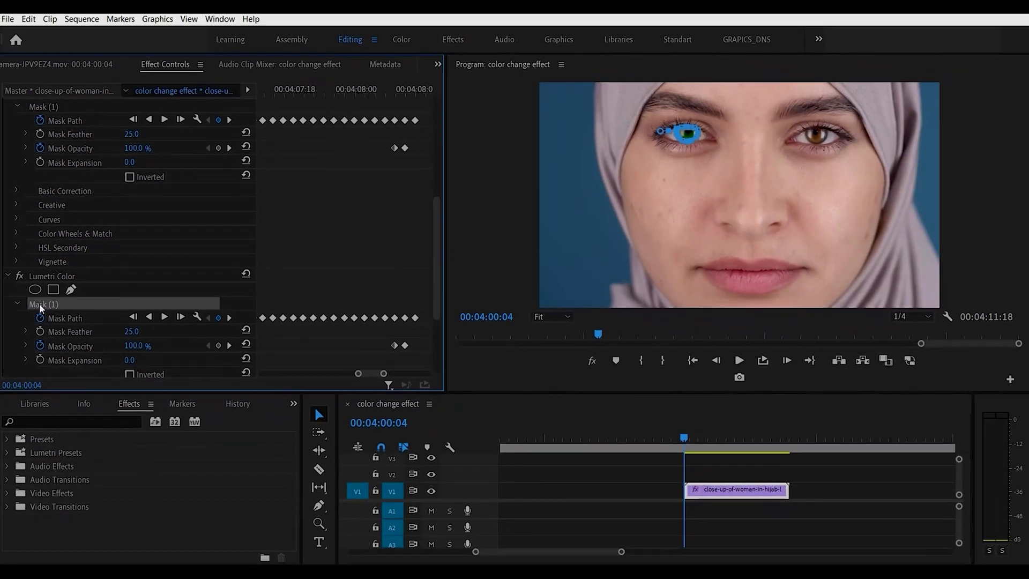
key(Delete)
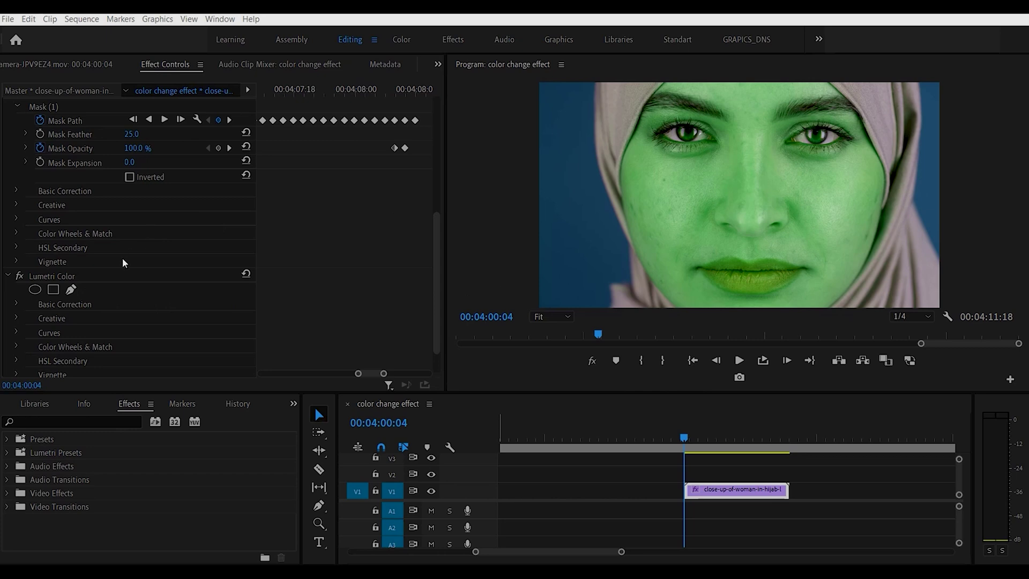
Step: With the Pen tool, draw a closed mask around the second eye's iris on the duplicated Lumetri Color at 00:04:00:04, viewed at 200%
click(72, 290)
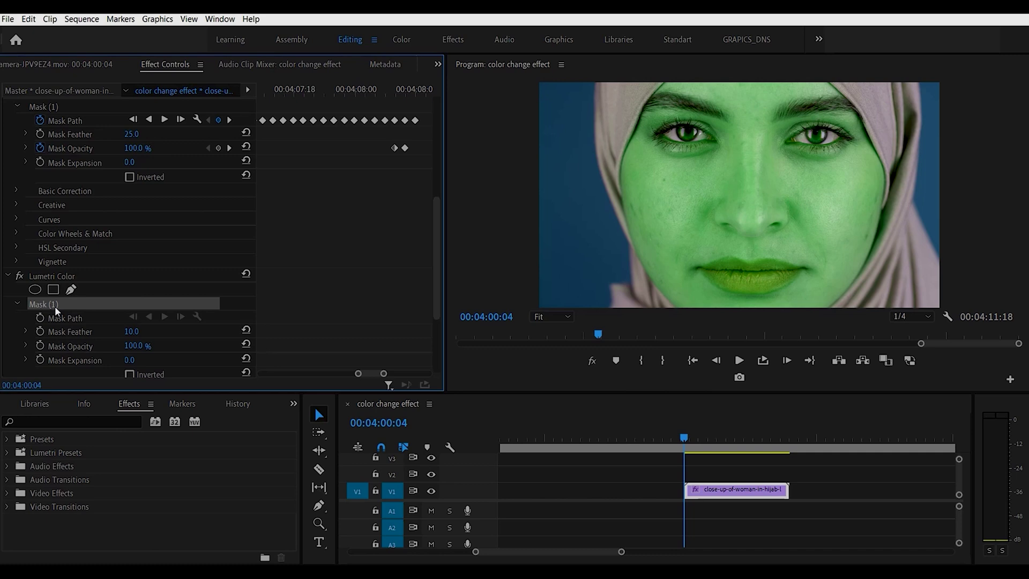
click(554, 314)
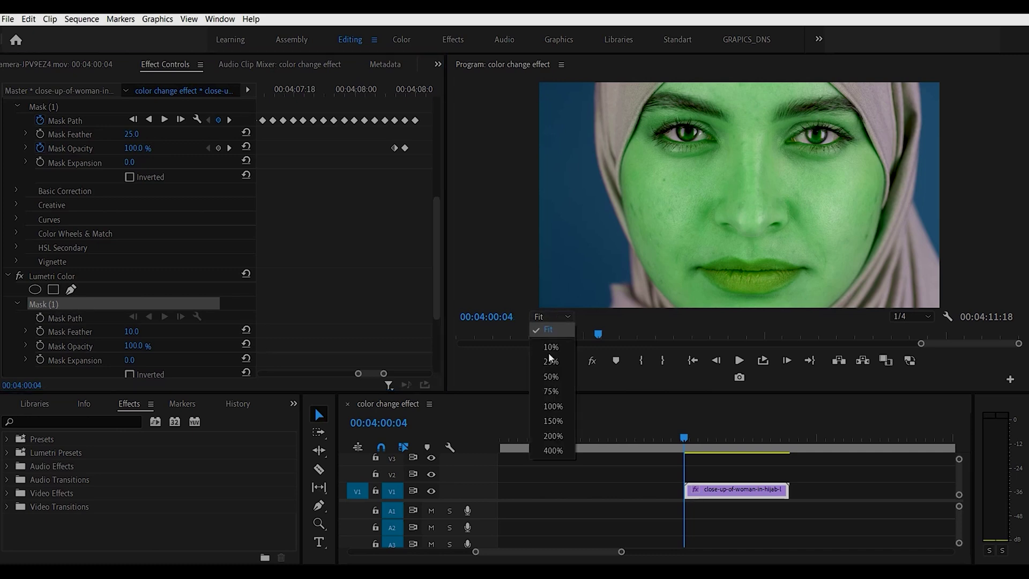
click(552, 435)
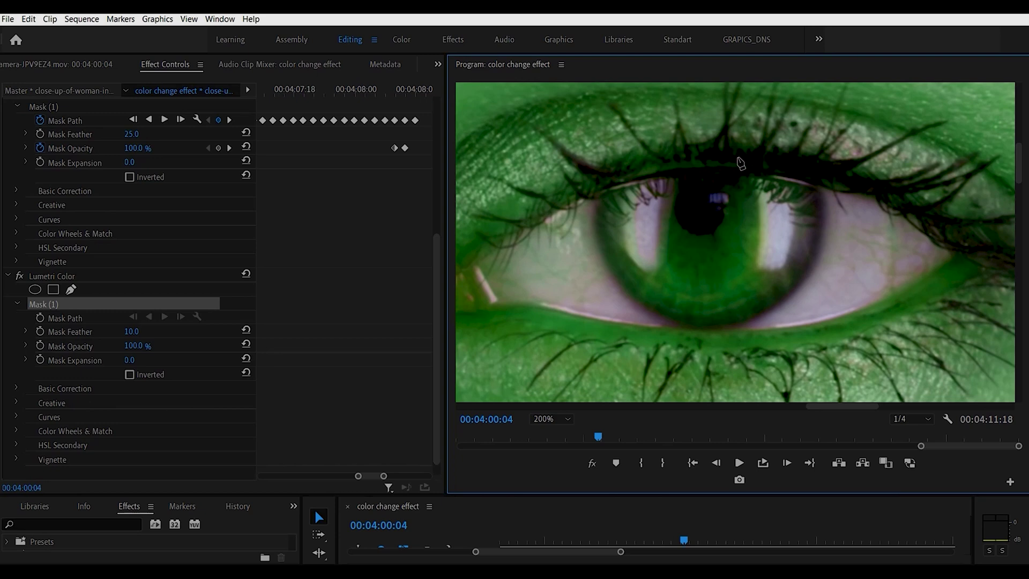
click(604, 197)
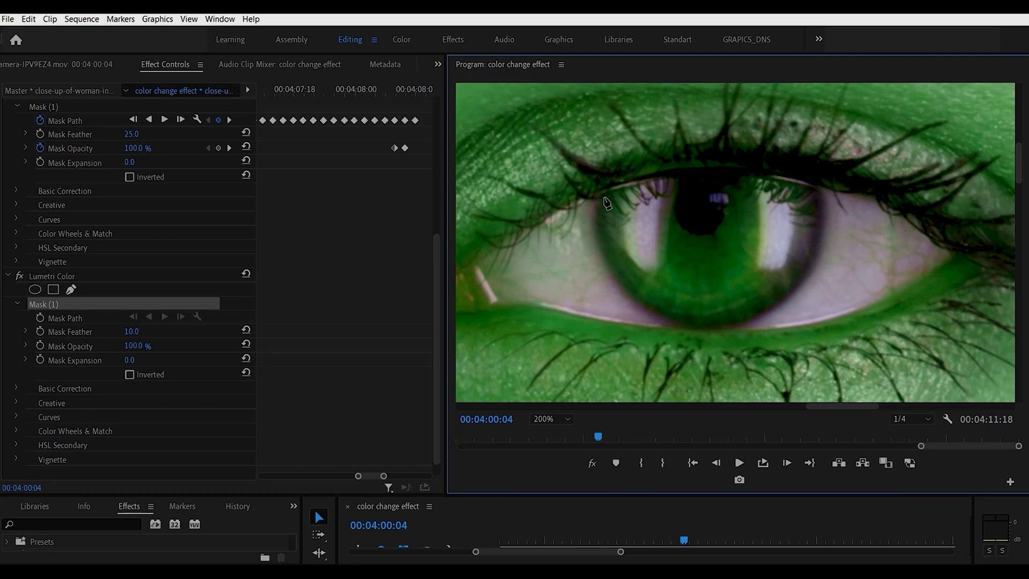
click(594, 229)
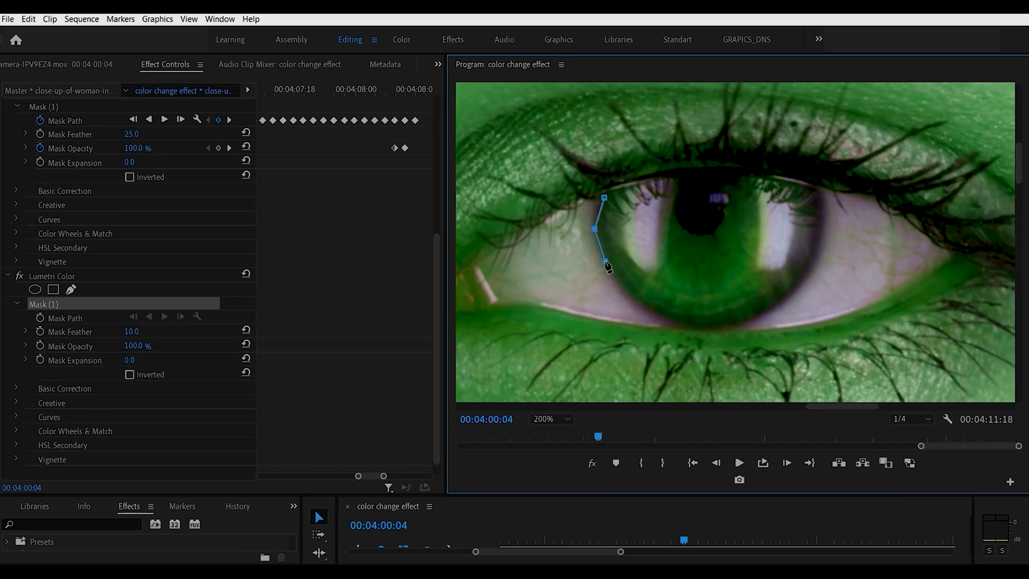
click(627, 291)
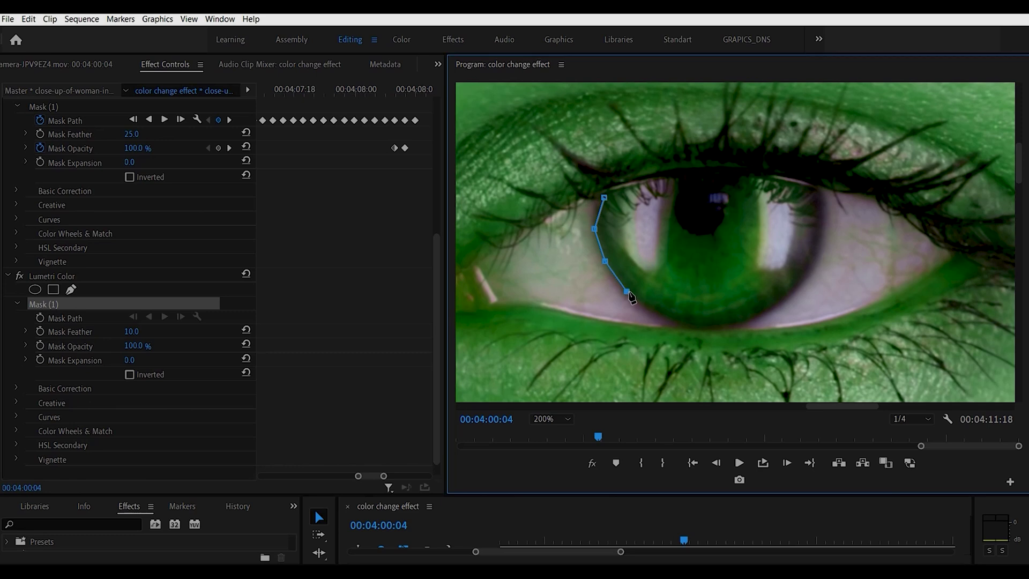
click(664, 315)
click(702, 328)
click(753, 319)
click(791, 294)
click(817, 253)
click(822, 221)
click(820, 193)
click(787, 178)
click(758, 177)
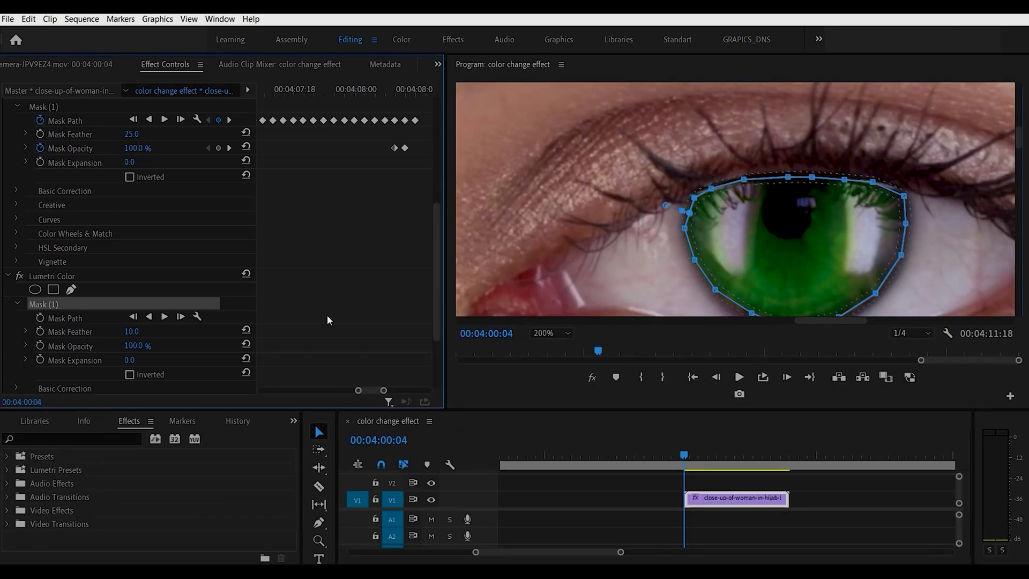
Step: Set the second eye mask's feather to 25, enable Mask Path keyframing, and track the mask forward from 00:04:00:04
click(132, 332)
text(25)
key(Return)
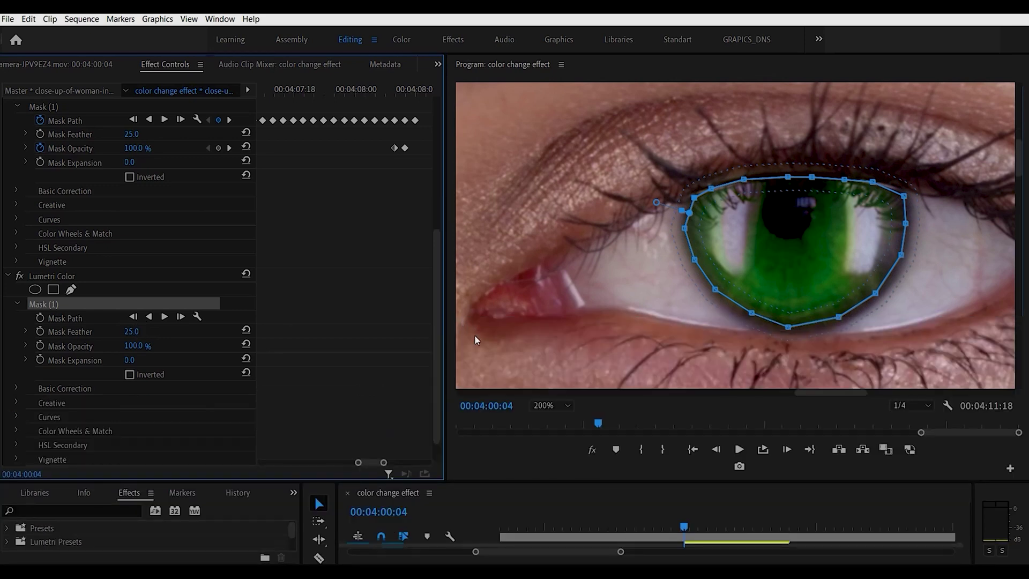
click(40, 317)
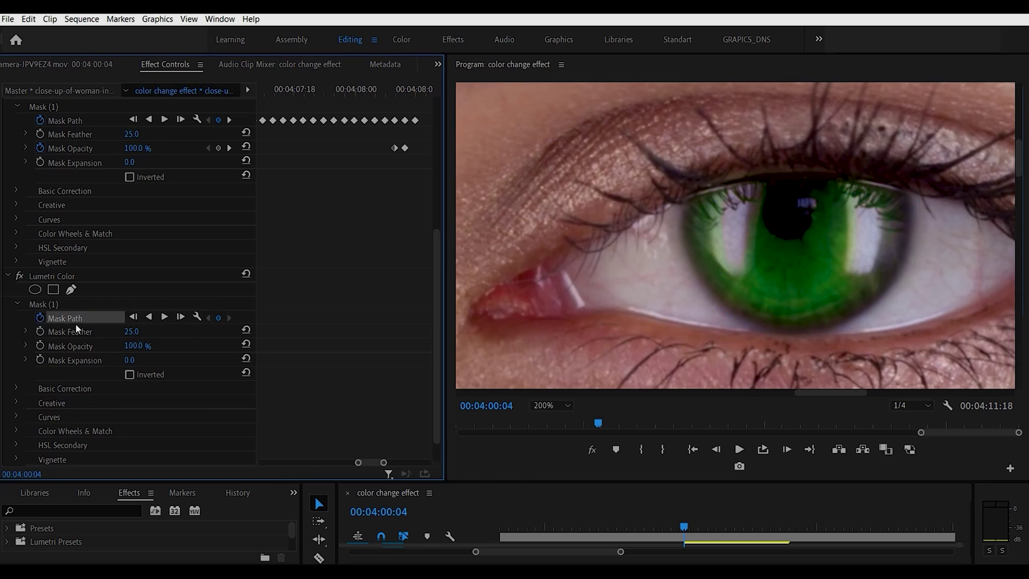
click(53, 304)
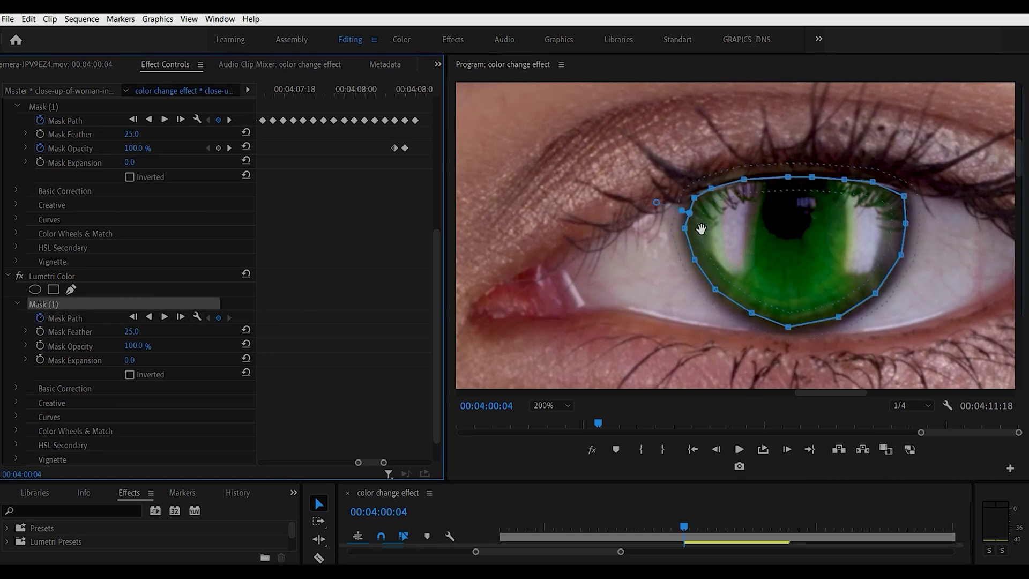
click(164, 317)
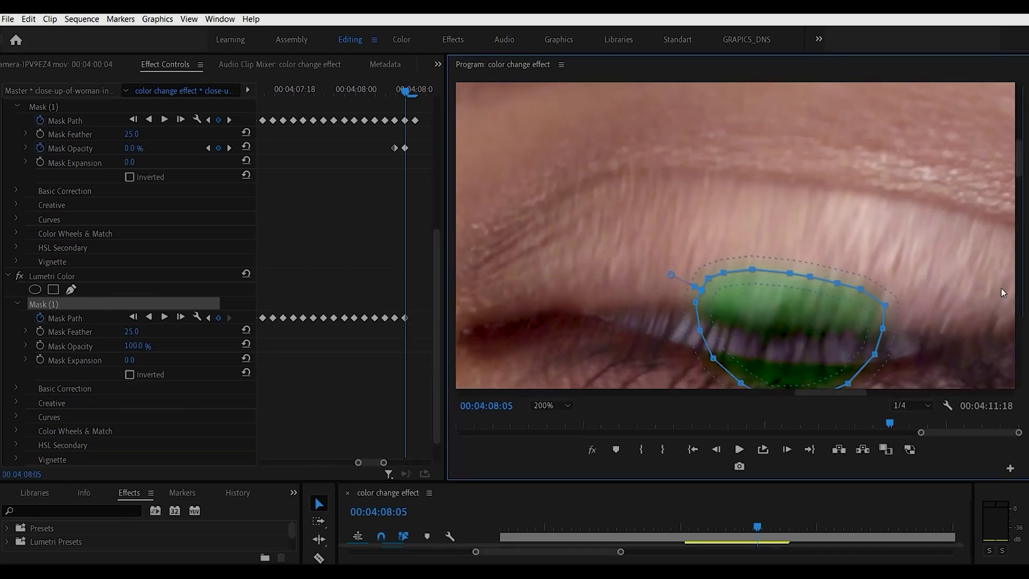
Step: At the 00:04:08:03 keyframe, shift the second eye's mask slightly downward so it sits over the iris
drag(1018, 176, 1018, 190)
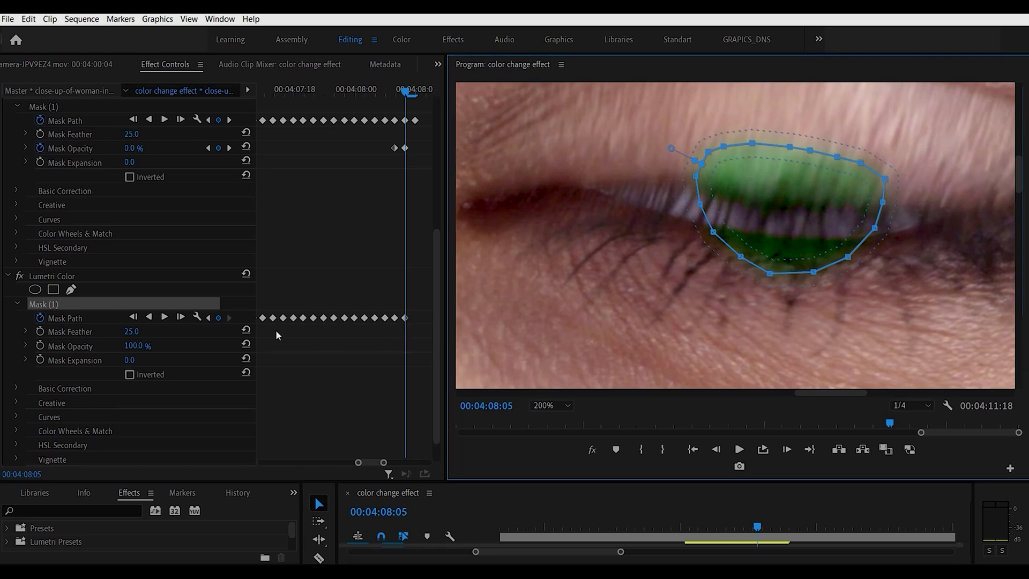
click(208, 319)
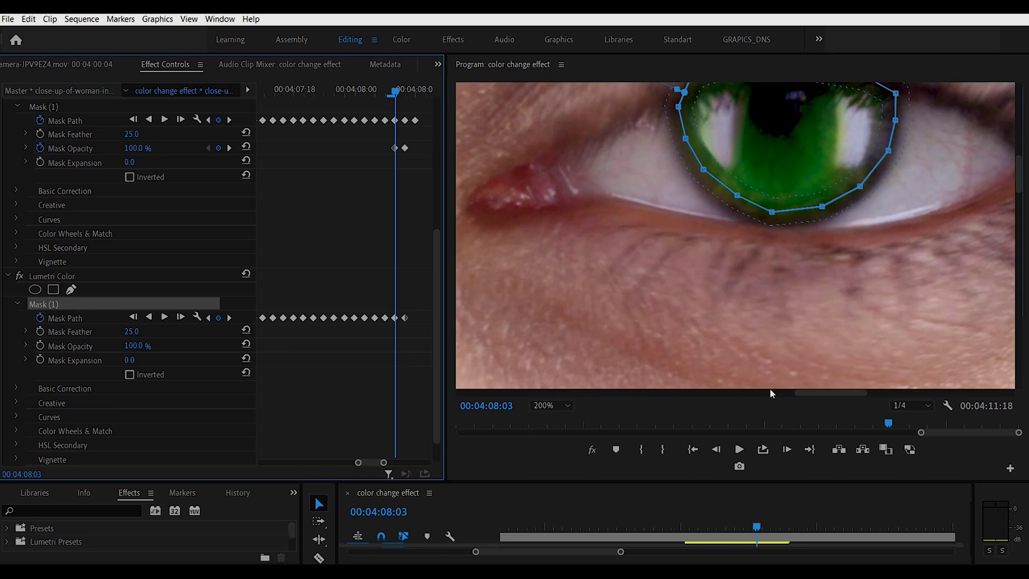
click(1018, 187)
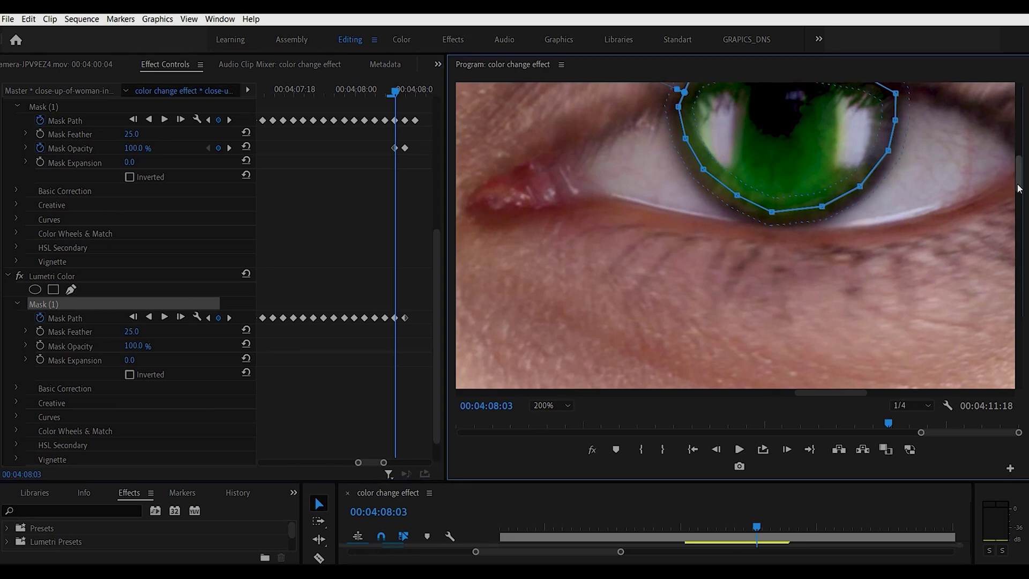
drag(1018, 188, 1018, 181)
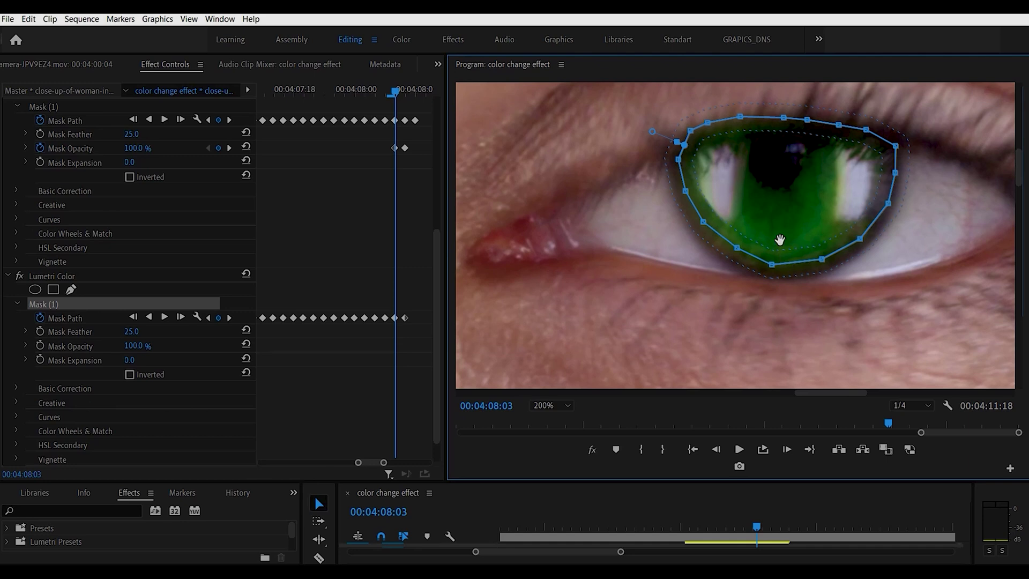
drag(780, 239, 778, 246)
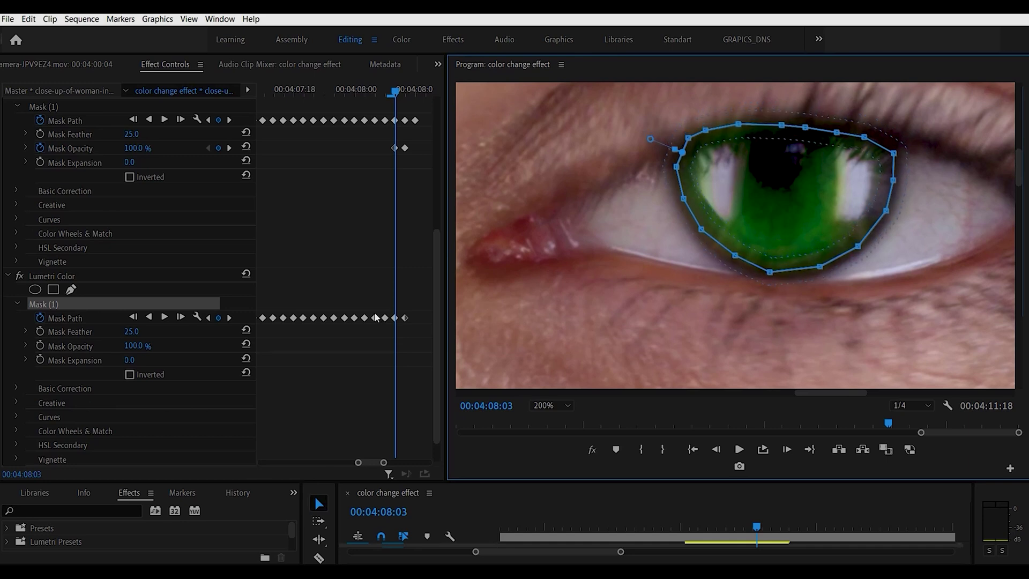
Step: Keyframe the second eye mask's opacity at 100% at 00:04:08:03 and 0% at 00:04:08:05
click(230, 318)
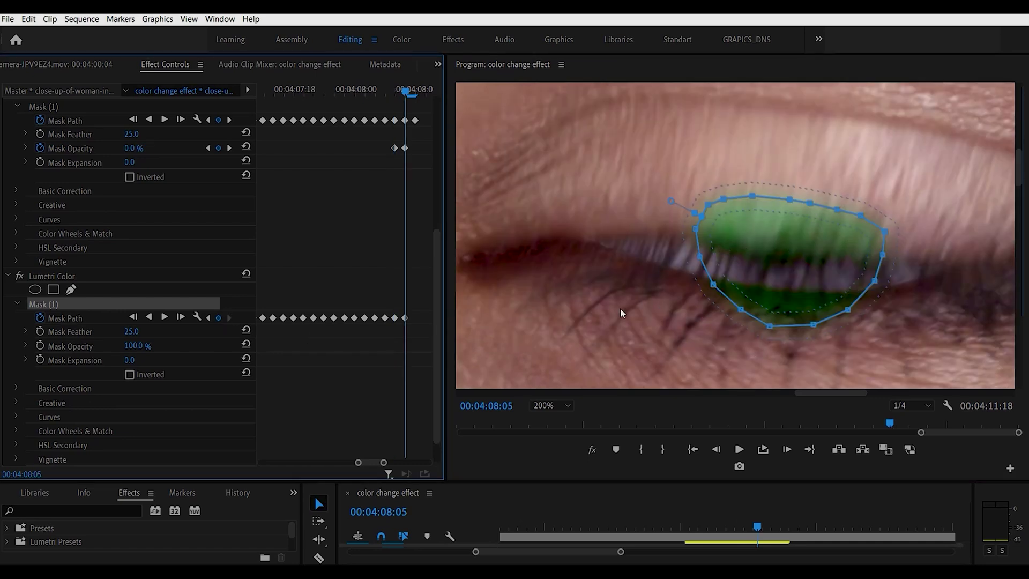
click(209, 318)
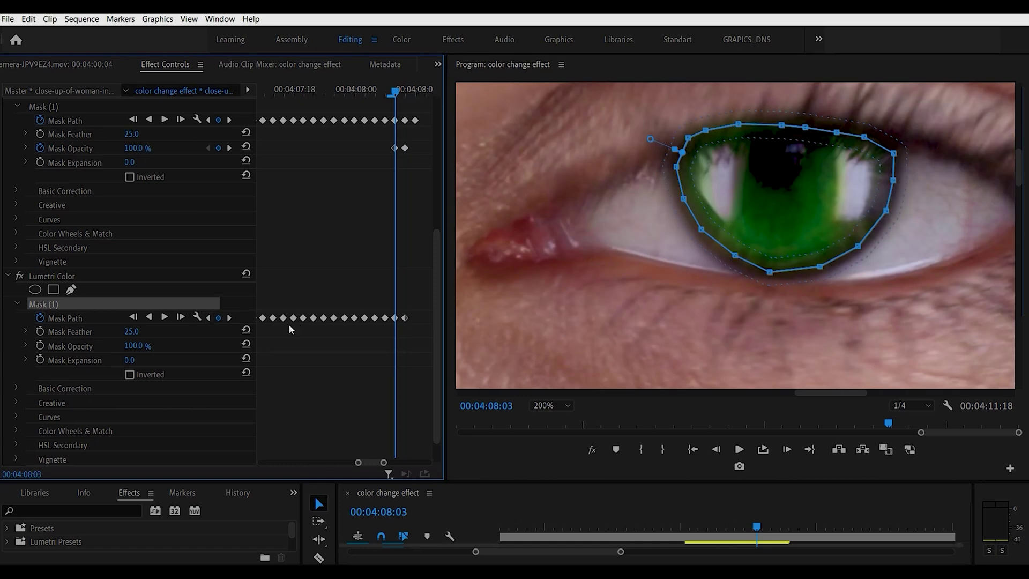
click(40, 346)
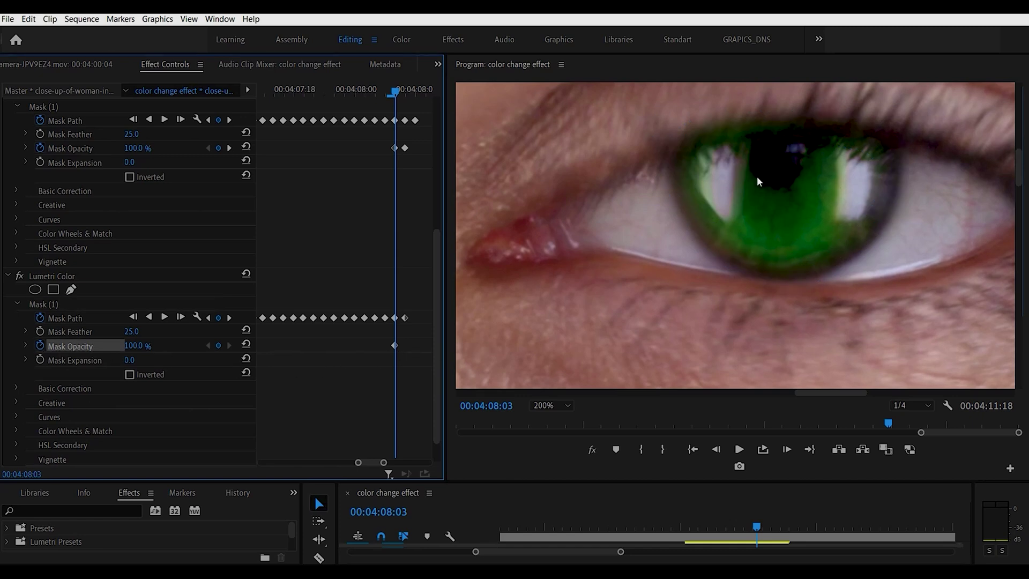
click(229, 318)
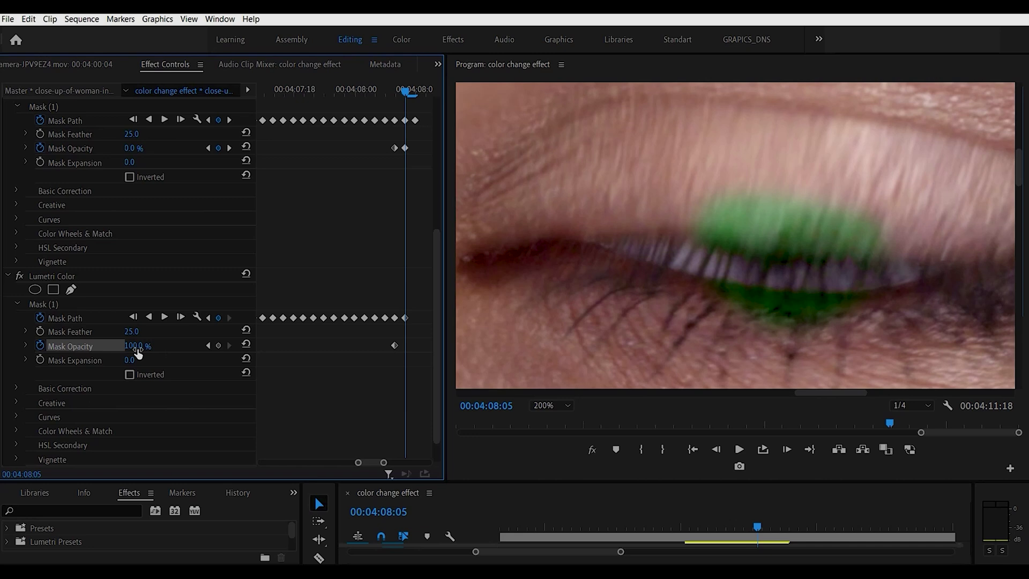
drag(138, 352, 24, 351)
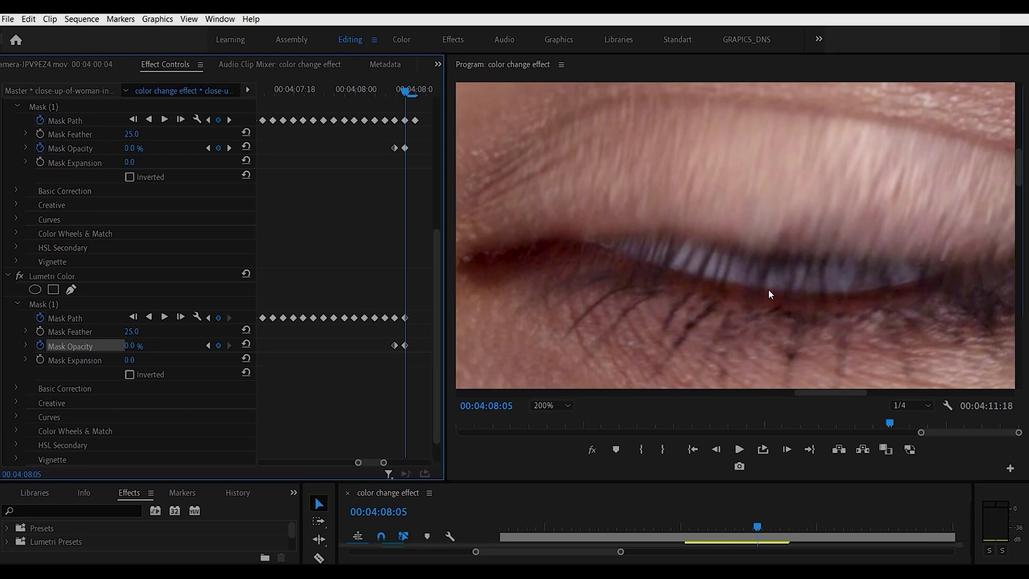
Step: Advance five frames to 00:04:08:10, where the eye reopens, and set the second eye mask's opacity to 100%
click(787, 449)
click(787, 449)
click(787, 450)
click(787, 449)
click(787, 449)
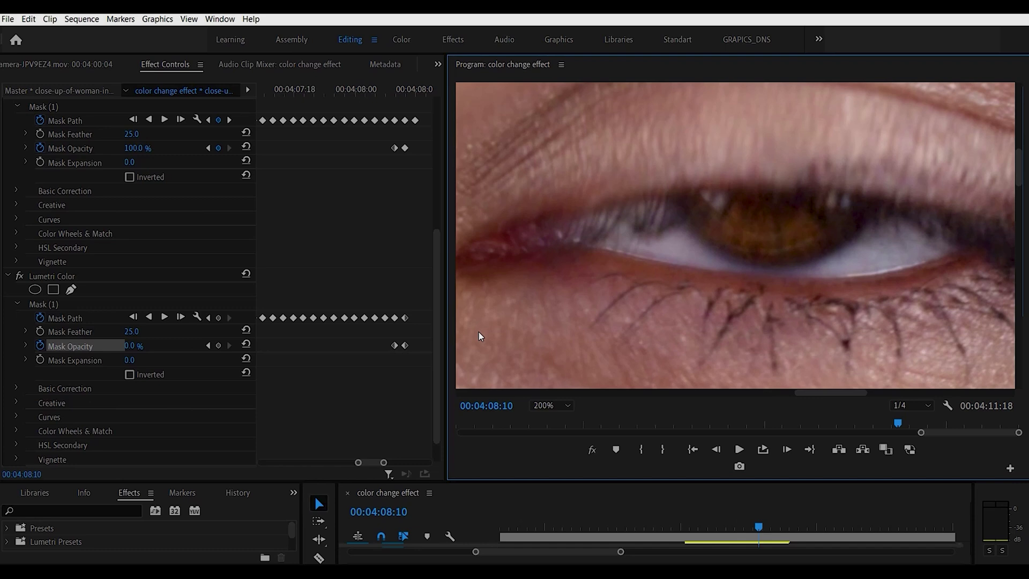
click(143, 346)
text(1)
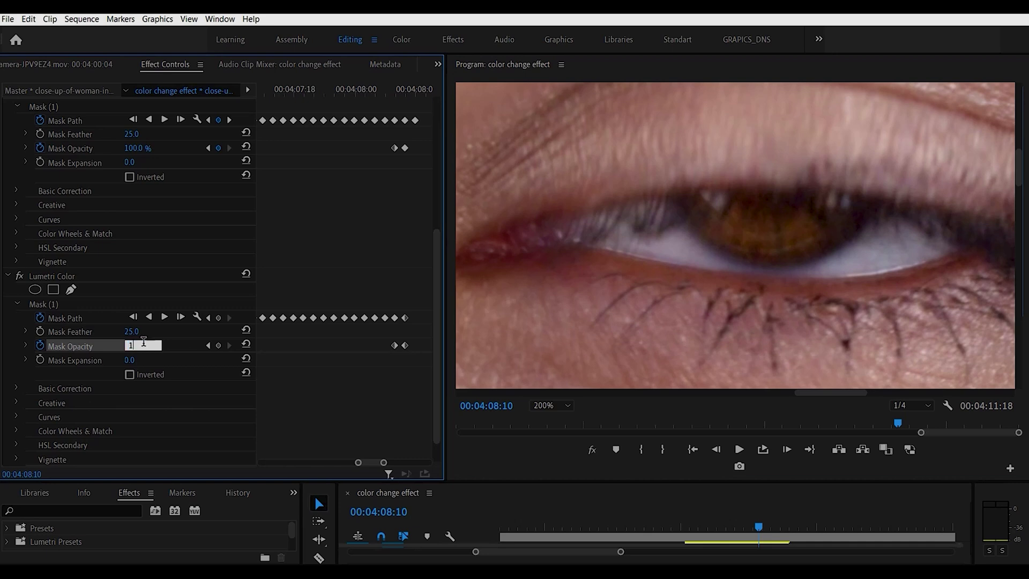
text(00)
key(Return)
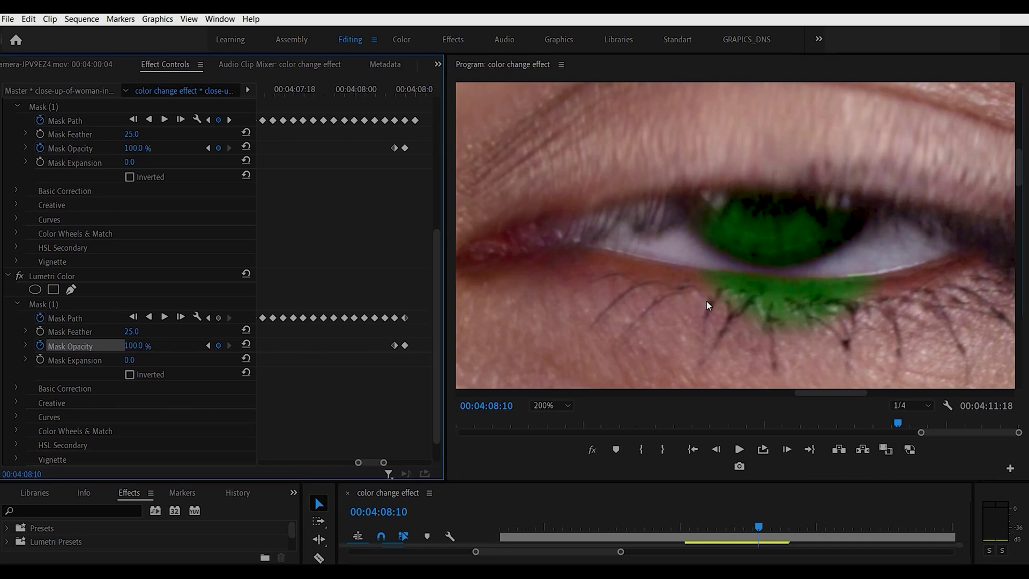
Step: Reshape the second eye's mask at 00:04:08:10 by pulling its lower and outer points in to the visible iris
click(43, 305)
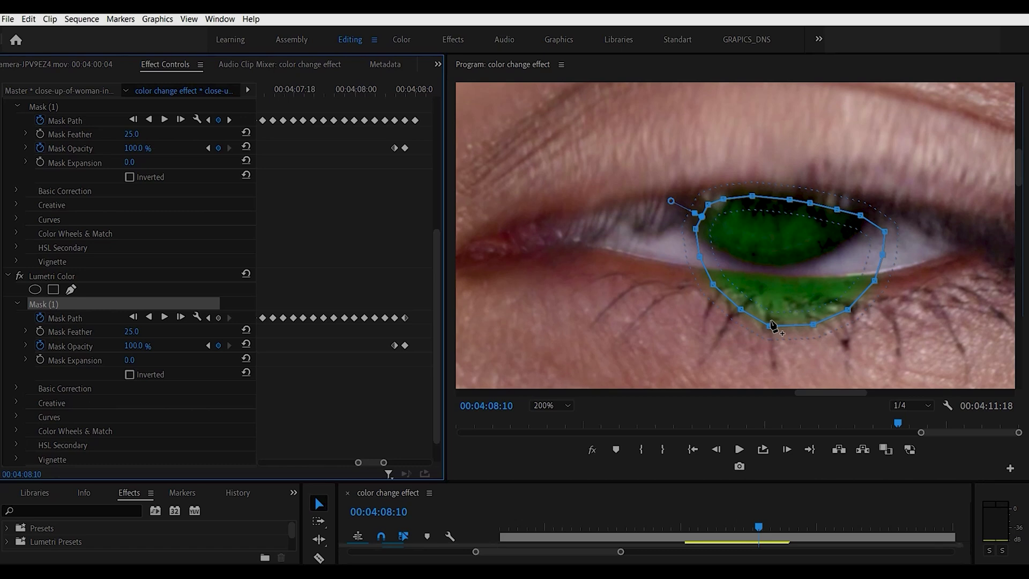
drag(770, 327, 768, 276)
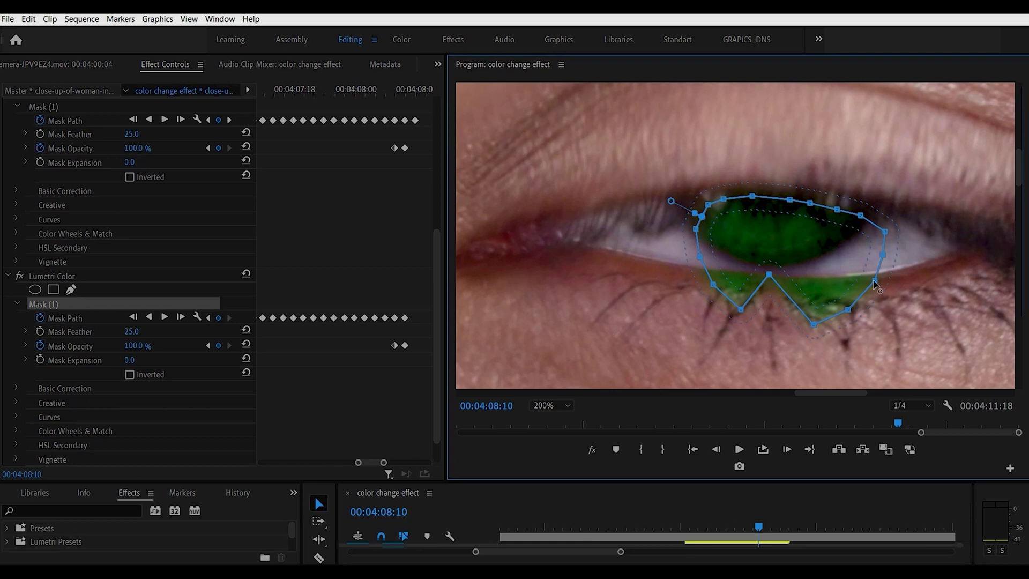
drag(874, 282, 861, 229)
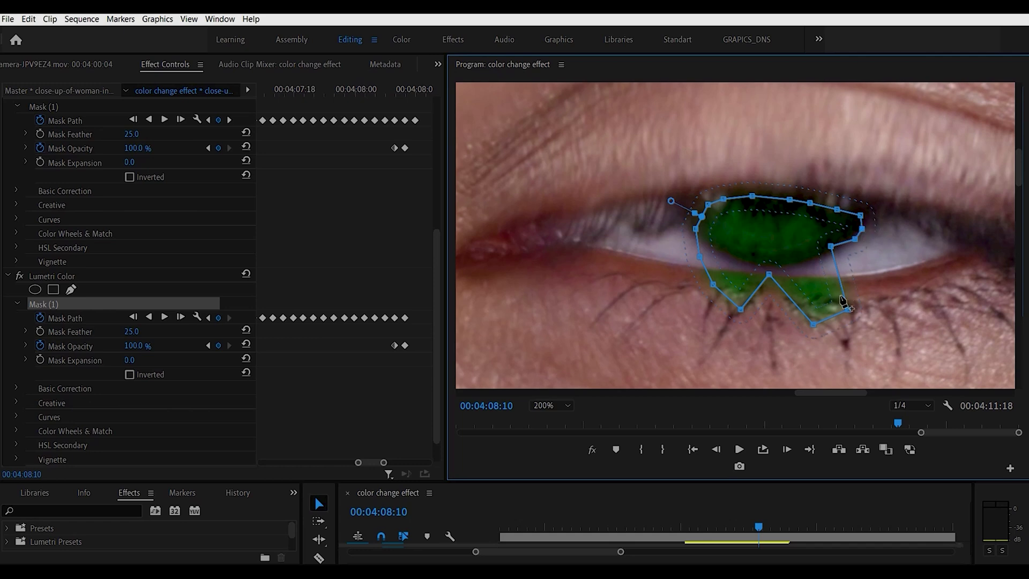
drag(848, 311, 810, 262)
drag(813, 323, 795, 269)
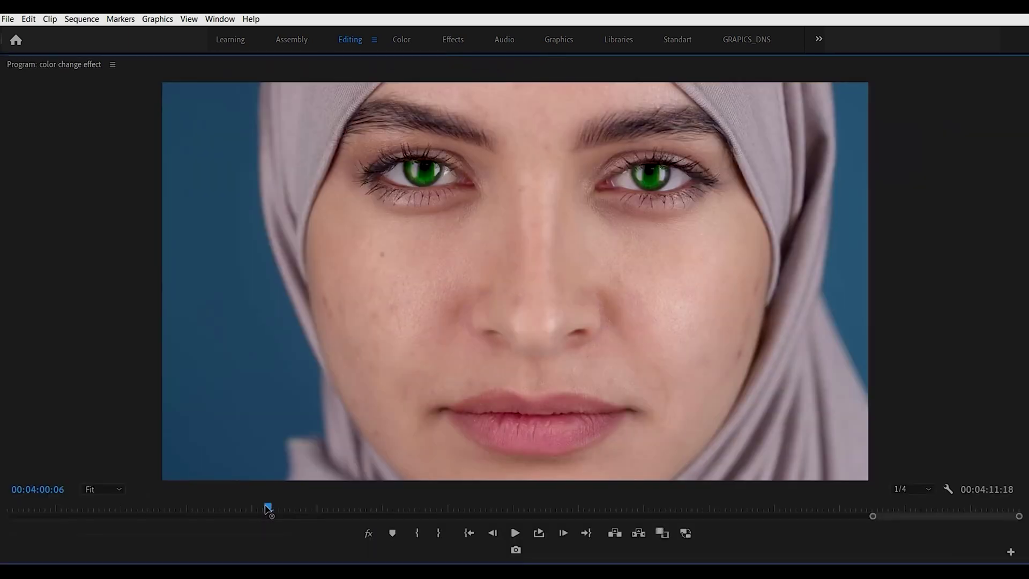
Step: Play the clip from 00:04:00:06 in the enlarged preview to check both green eyes, and return to the normal layout
click(515, 532)
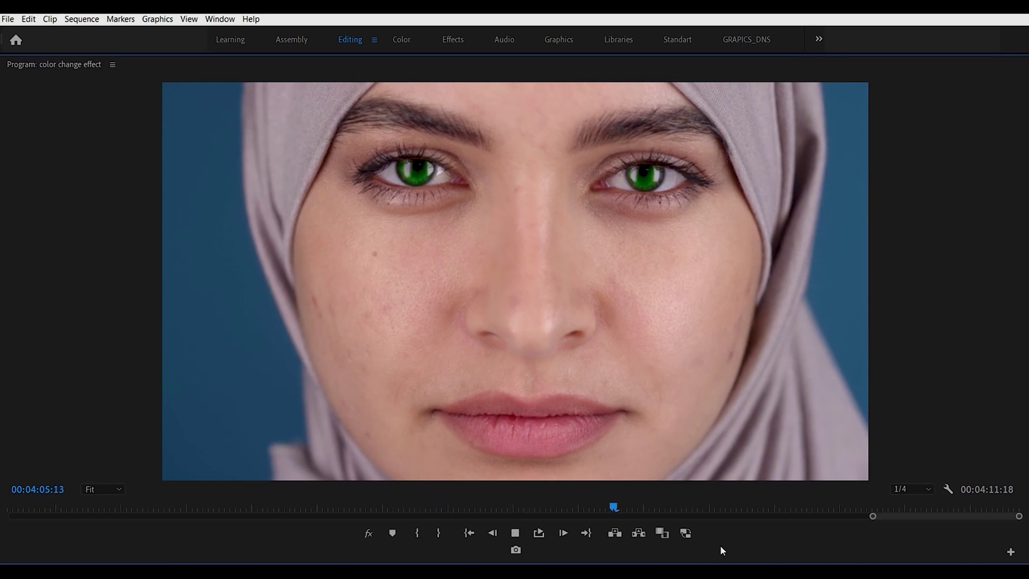
click(515, 533)
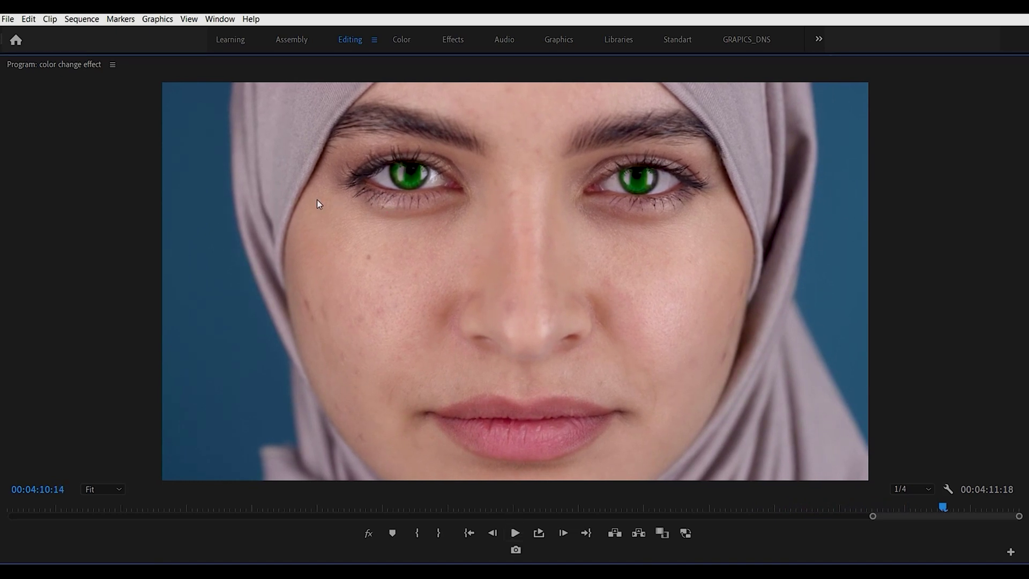
key(grave)
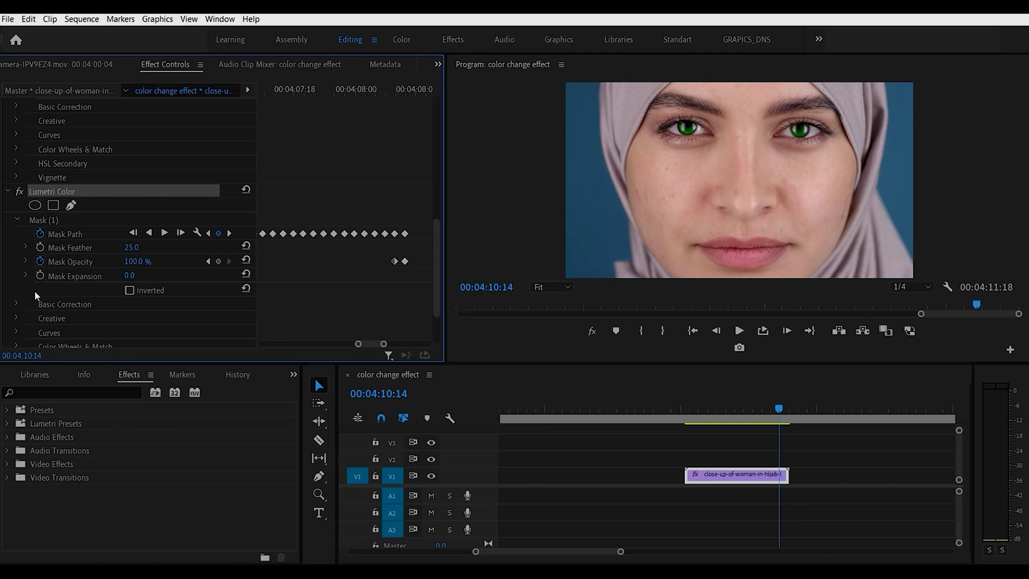
Step: Try turning the second eye blue by raising the lowest Hue vs Hue point above the line on its Lumetri Color, and undo it
click(17, 334)
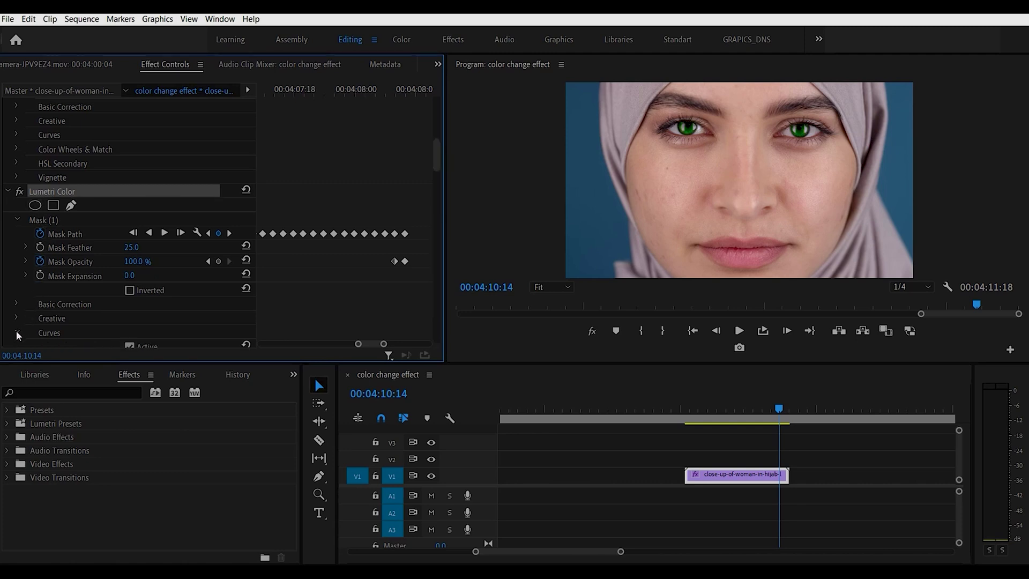
drag(436, 166, 436, 256)
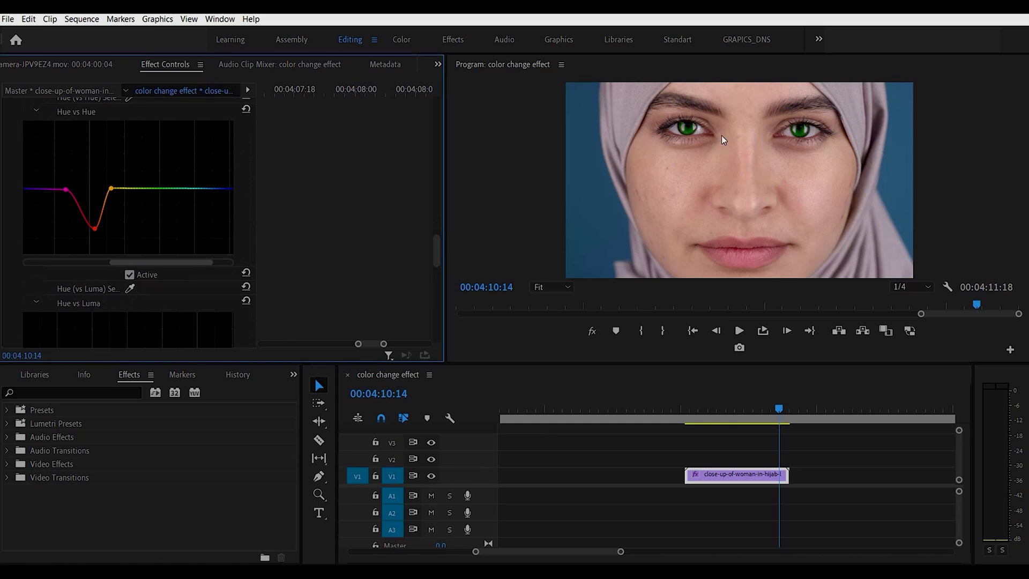
drag(94, 230, 102, 125)
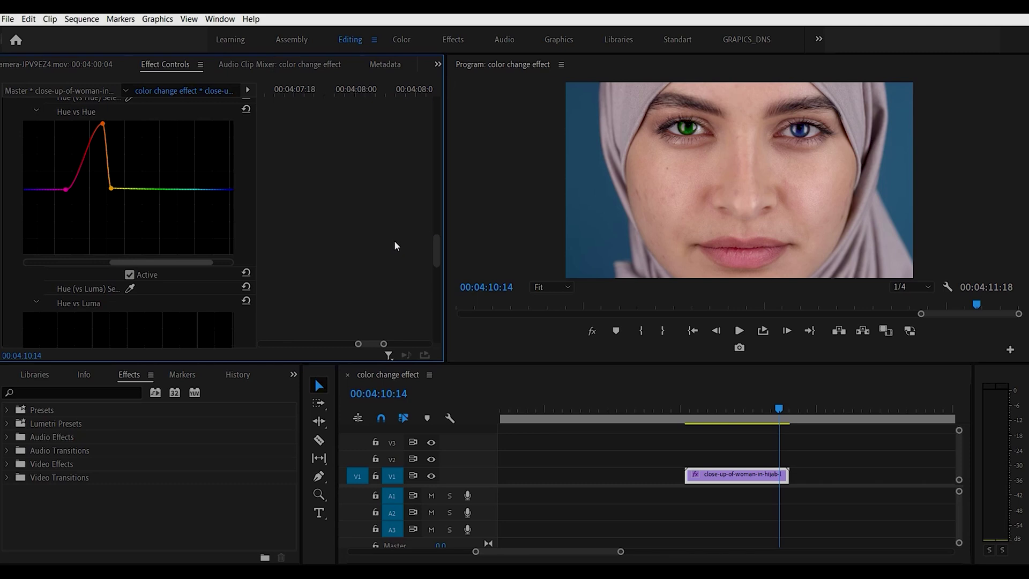
key(ctrl+z)
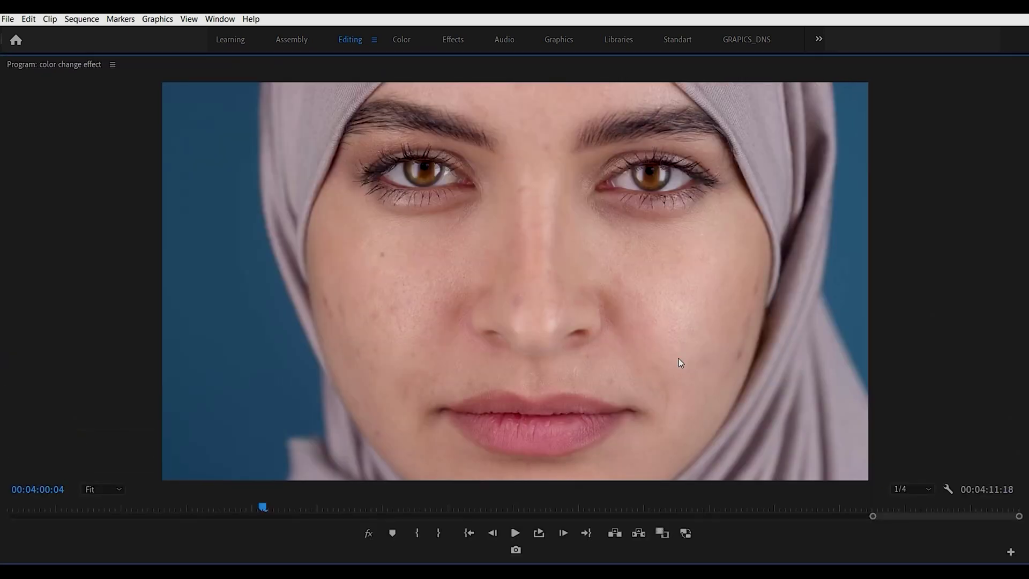
Step: Play the clip from 00:04:00:04 in the enlarged preview to review the eye colour effect
key(space)
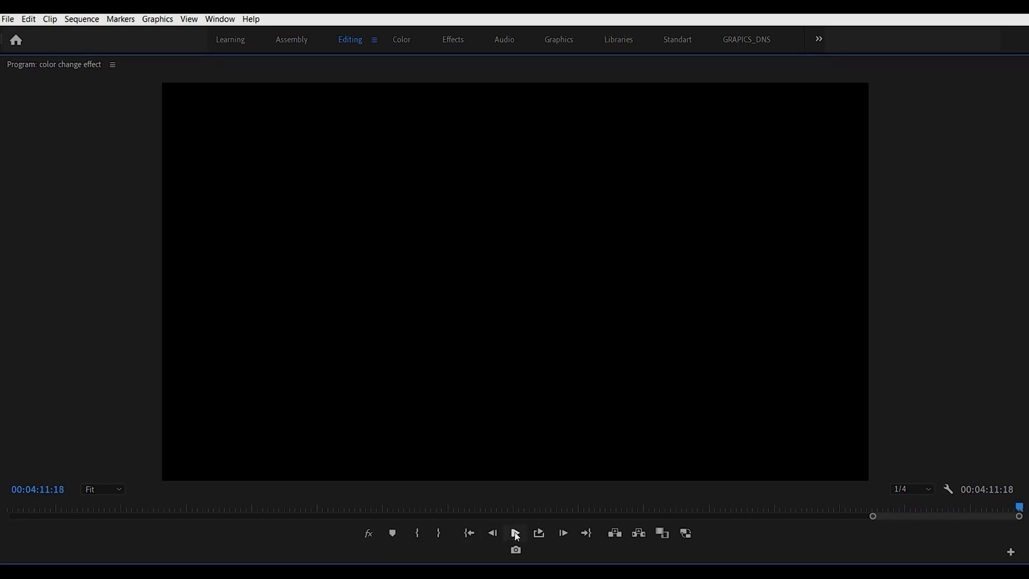
click(515, 533)
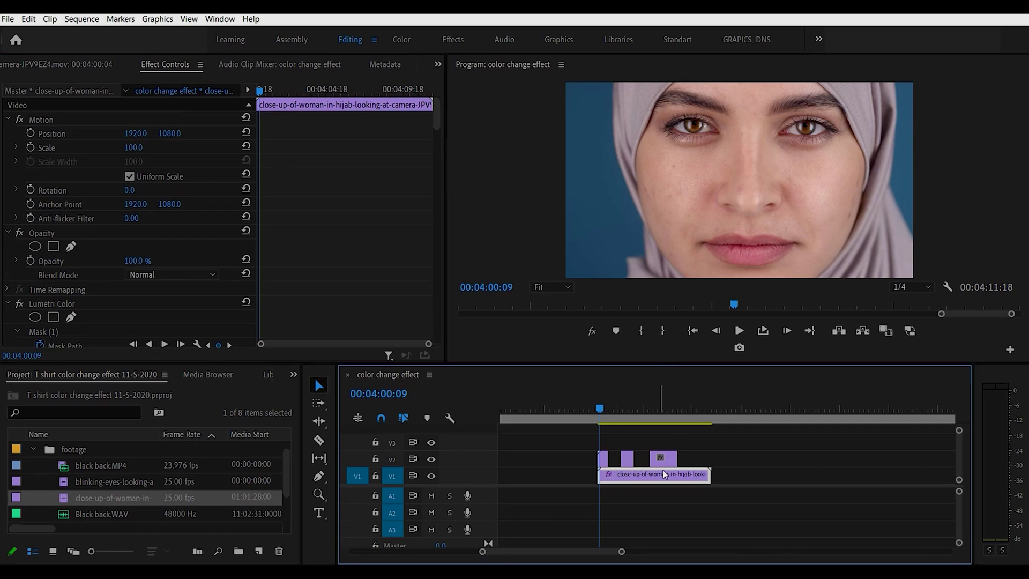
Step: Save the project, and play the sequence from the blink at 00:04:08:06
key(ctrl+s)
drag(600, 408, 676, 409)
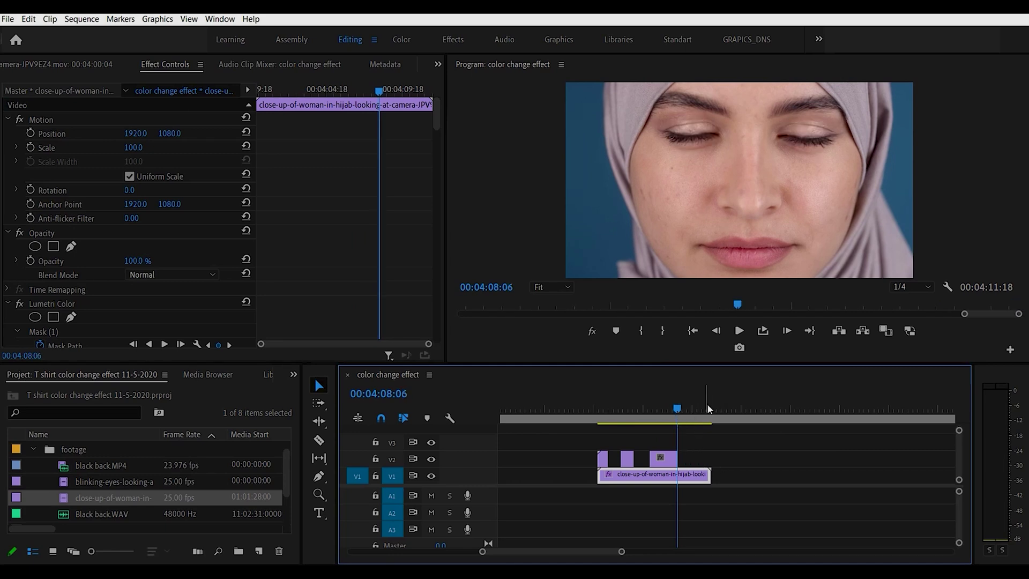
click(739, 331)
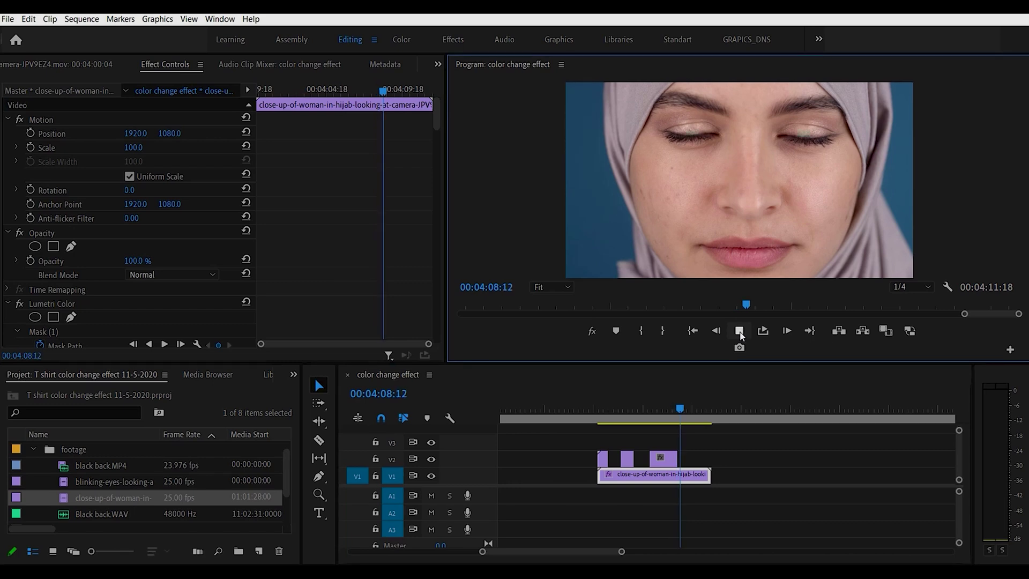